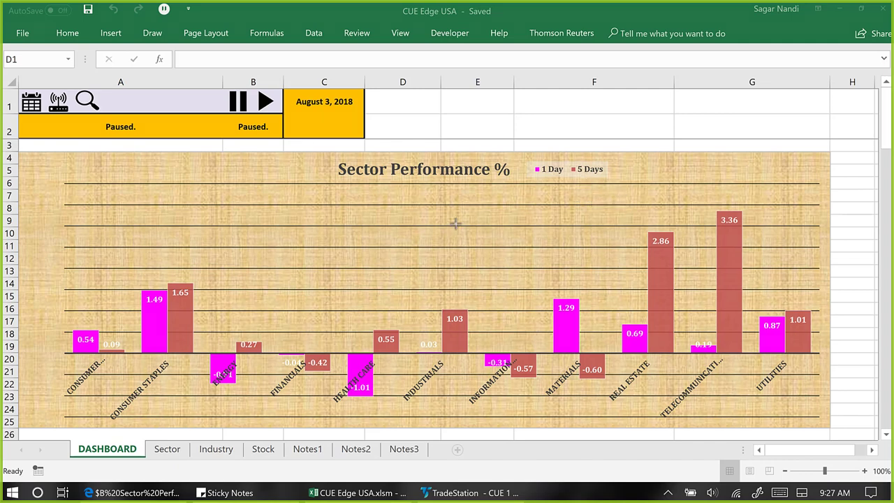
- Annotate the Sector Performance chart with arrows pointing to the Telecommunication, Consumer Staples and Utilities bars
{"action": "left_click_drag", "start_coordinate": [677, 185], "coordinate": [716, 293]}
{"action": "left_click_drag", "start_coordinate": [704, 339], "coordinate": [707, 338]}
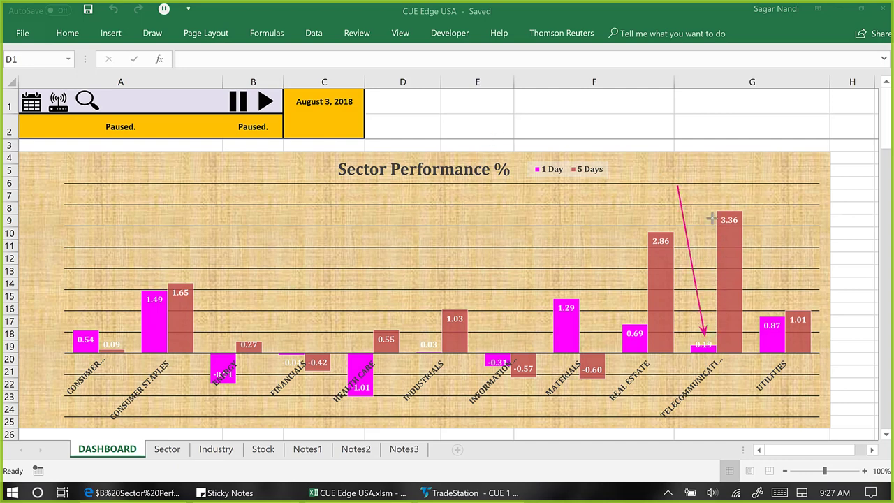
{"action": "left_click_drag", "start_coordinate": [715, 184], "coordinate": [724, 203]}
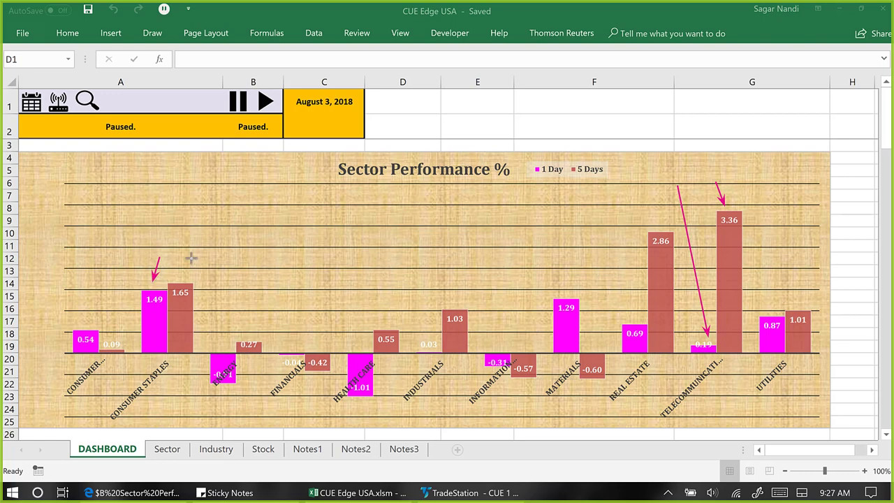
{"action": "left_click_drag", "start_coordinate": [183, 276], "coordinate": [183, 275]}
{"action": "left_click_drag", "start_coordinate": [770, 307], "coordinate": [771, 306]}
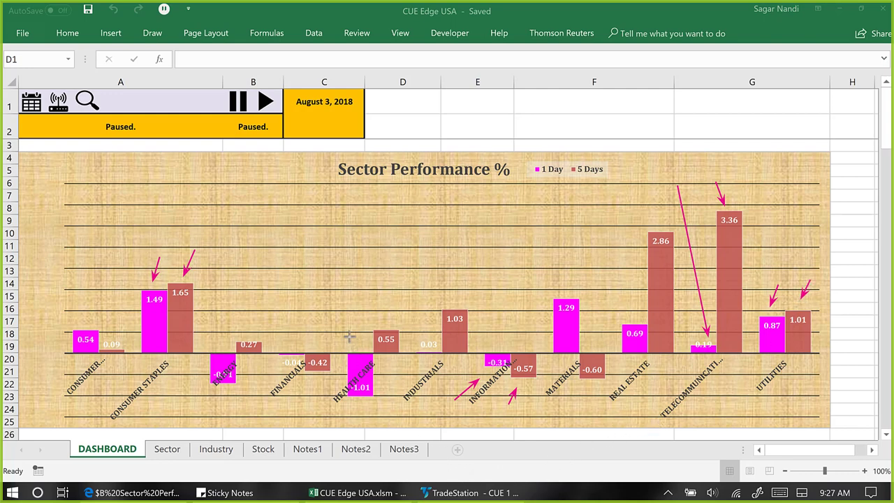
- Add arrows to the Sector Performance chart pointing out the Health Care and Information Technology bars
{"action": "left_click_drag", "start_coordinate": [398, 302], "coordinate": [388, 326]}
{"action": "left_click_drag", "start_coordinate": [484, 413], "coordinate": [498, 398]}
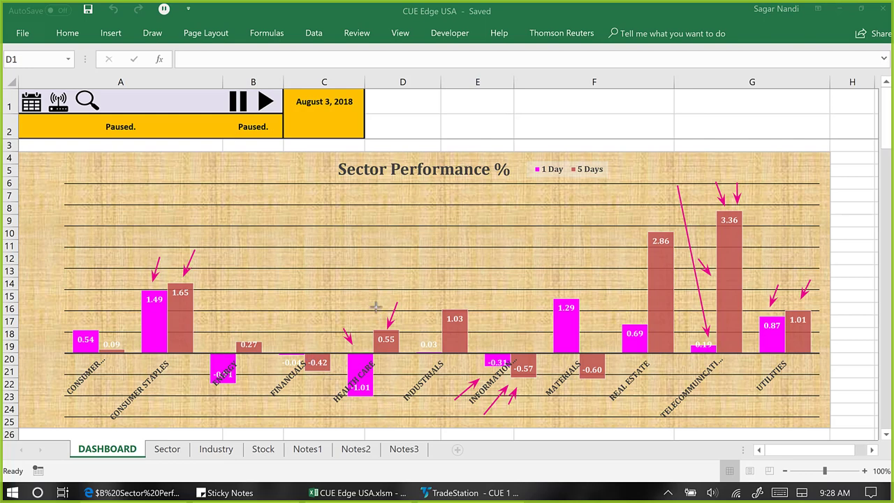
{"action": "left_click_drag", "start_coordinate": [322, 393], "coordinate": [336, 388]}
- On the Sector sheet, select the M1 to M12 column headings and the 5D and 10D headings to point out the ranking periods
{"action": "key", "text": "ctrl+Page_Down"}
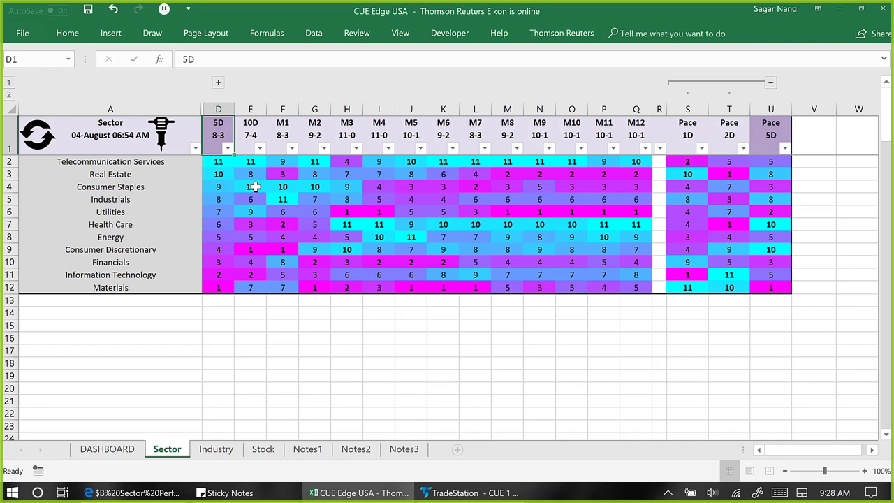
{"action": "left_click_drag", "start_coordinate": [282, 134], "coordinate": [631, 132]}
{"action": "left_click", "coordinate": [246, 138]}
{"action": "left_click_drag", "start_coordinate": [218, 140], "coordinate": [236, 145]}
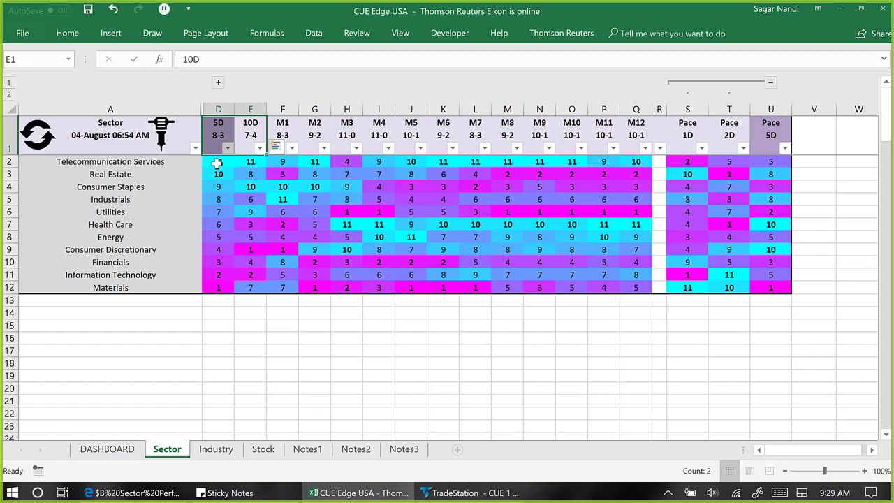
- Check the 5D ranks of Telecommunication Services, Real Estate and Consumer Staples, and select the whole Consumer Staples row
{"action": "left_click", "coordinate": [218, 163]}
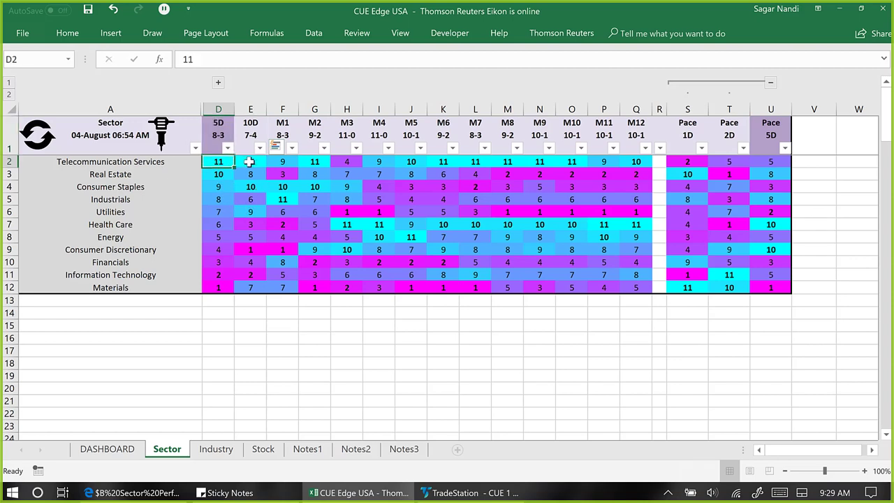
{"action": "left_click", "coordinate": [217, 175]}
{"action": "key", "text": "Down"}
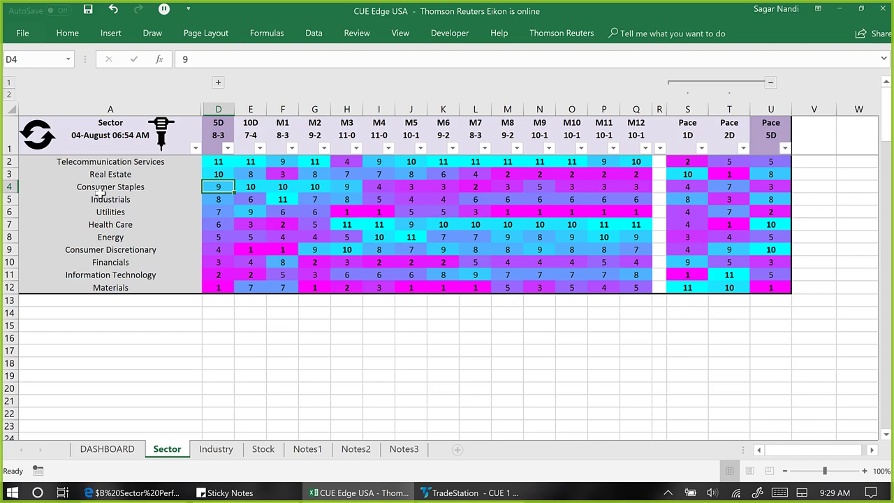
{"action": "left_click", "coordinate": [10, 187]}
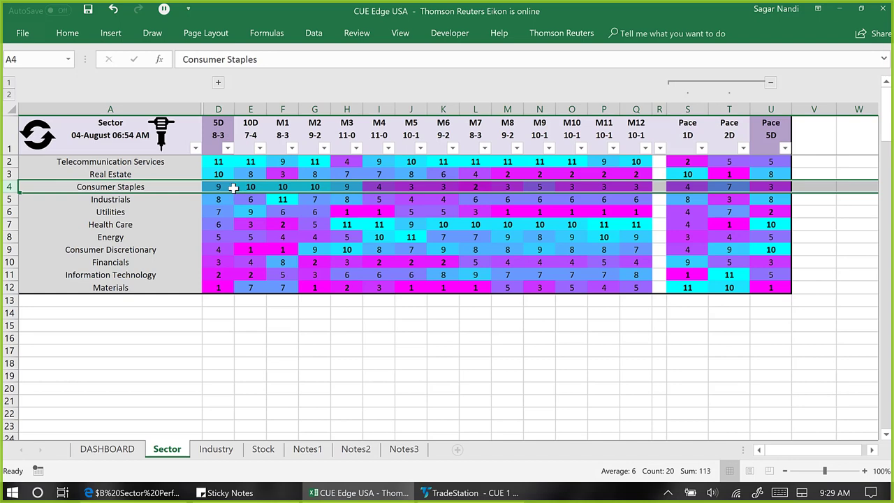
- Compare the Telecommunication Services, Information Technology and Materials rankings by selecting their entire rows in turn
{"action": "left_click", "coordinate": [11, 161]}
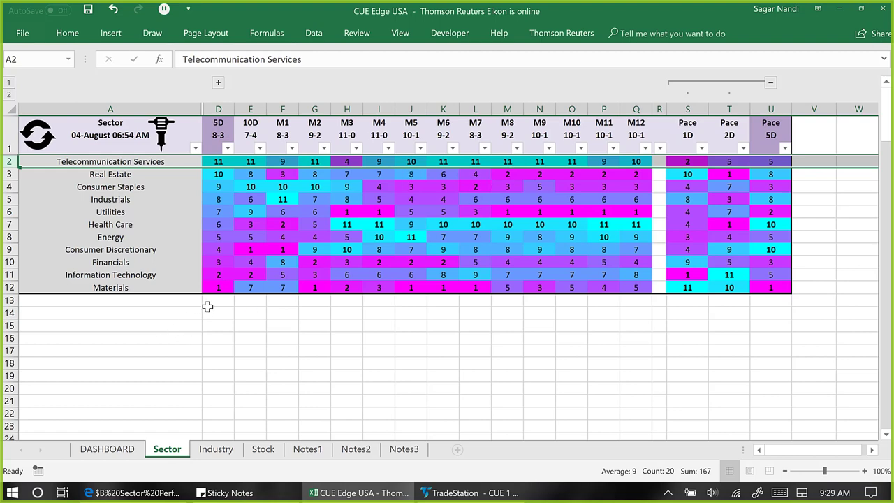
{"action": "left_click", "coordinate": [9, 274]}
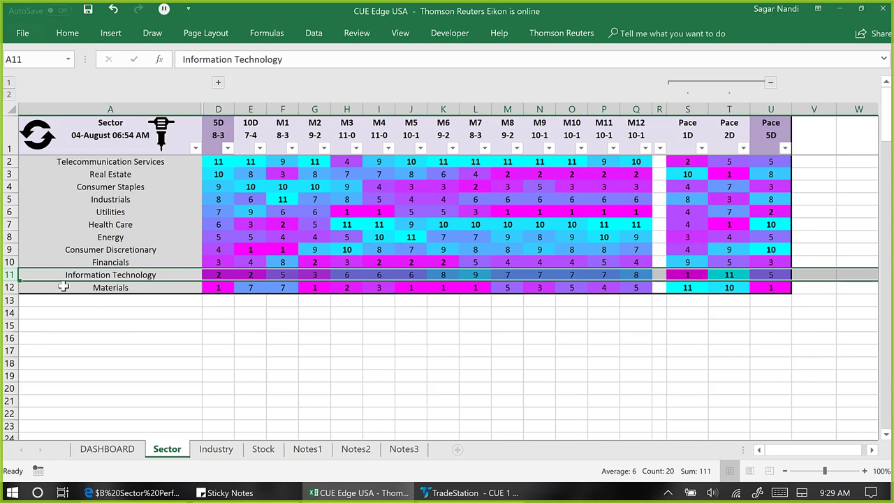
{"action": "left_click", "coordinate": [11, 287]}
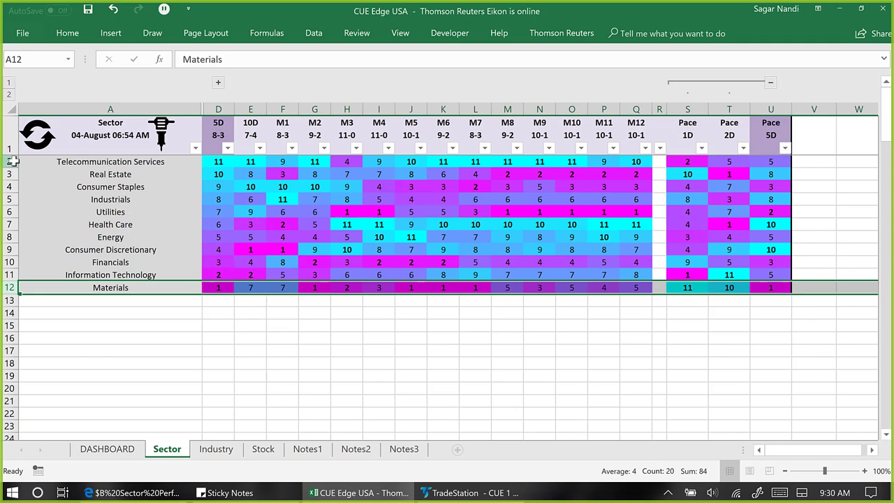
{"action": "left_click", "coordinate": [13, 162]}
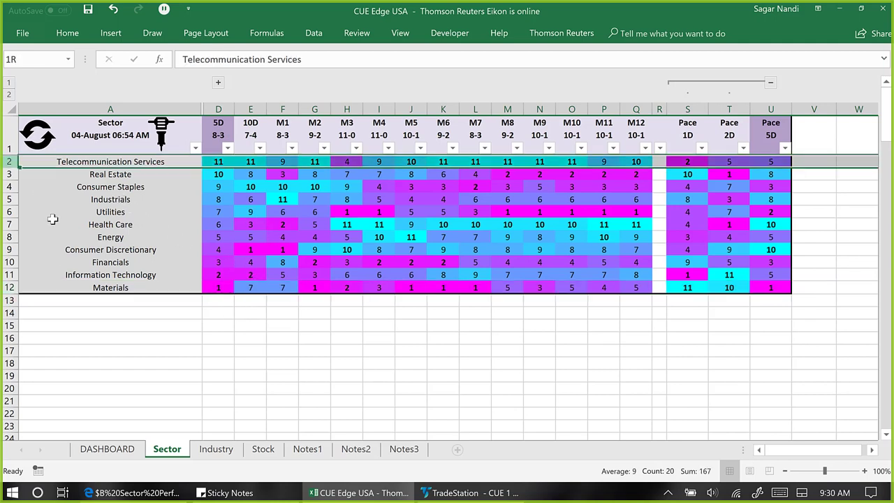
{"action": "left_click", "coordinate": [9, 274]}
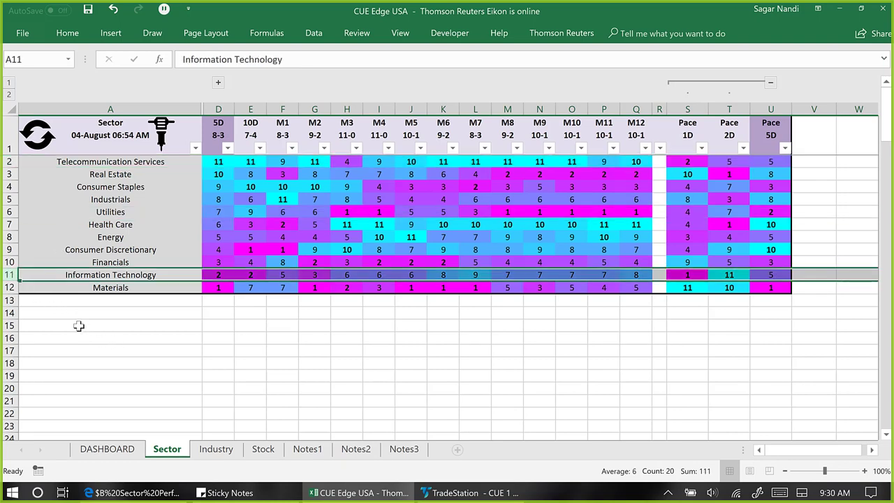
- Switch to TradeStation and load the symbol KT in the weekly and daily charts
{"action": "key", "text": "alt+Tab"}
{"action": "type", "text": "KT"}
{"action": "key", "text": "Return"}
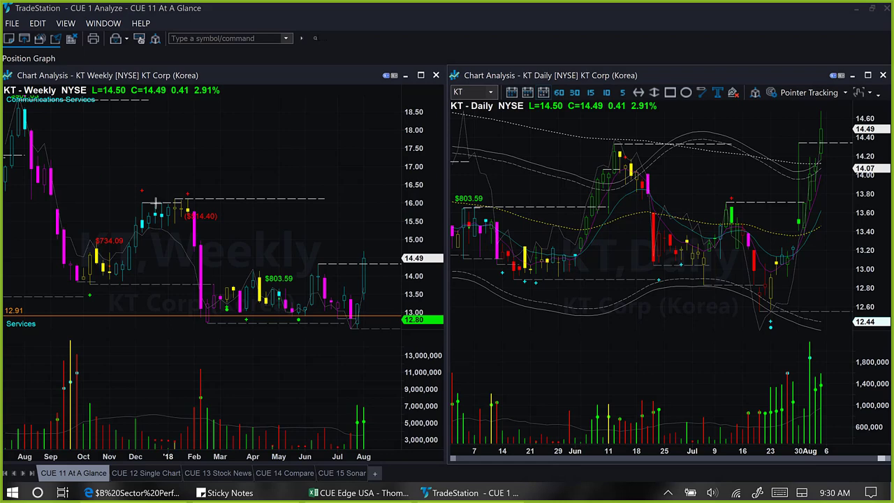
- Draw arrows on the KT weekly chart marking the low near June, the rise, the following decline and the late-July low
{"action": "mouse_move", "coordinate": [260, 362]}
{"action": "left_mouse_down"}
{"action": "mouse_move", "coordinate": [297, 326]}
{"action": "mouse_move", "coordinate": [305, 300]}
{"action": "left_mouse_up"}
{"action": "mouse_move", "coordinate": [312, 268]}
{"action": "left_mouse_down"}
{"action": "mouse_move", "coordinate": [327, 314]}
{"action": "mouse_move", "coordinate": [351, 334]}
{"action": "left_mouse_up"}
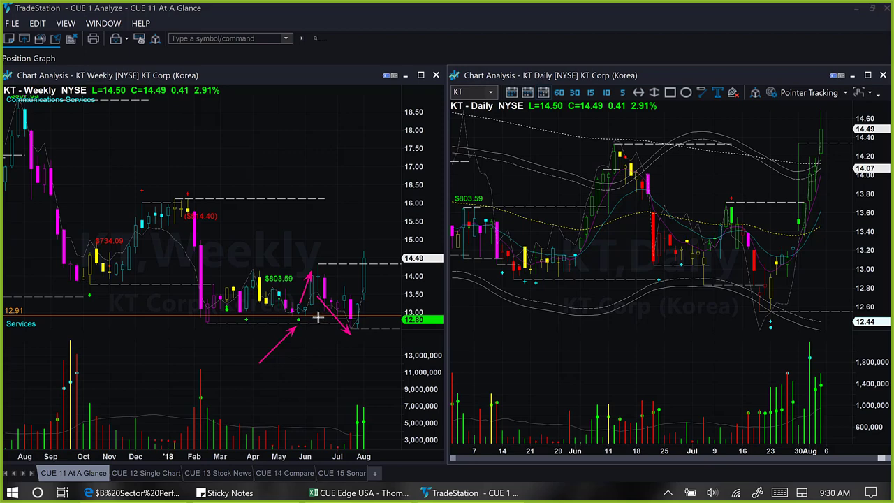
{"action": "left_click_drag", "start_coordinate": [383, 349], "coordinate": [363, 328]}
- Mark the late-July low with arrows on the KT daily and weekly charts, plus a horizontal arrow at about 12.90 on the daily
{"action": "left_click_drag", "start_coordinate": [745, 362], "coordinate": [767, 338]}
{"action": "left_click_drag", "start_coordinate": [771, 278], "coordinate": [846, 280]}
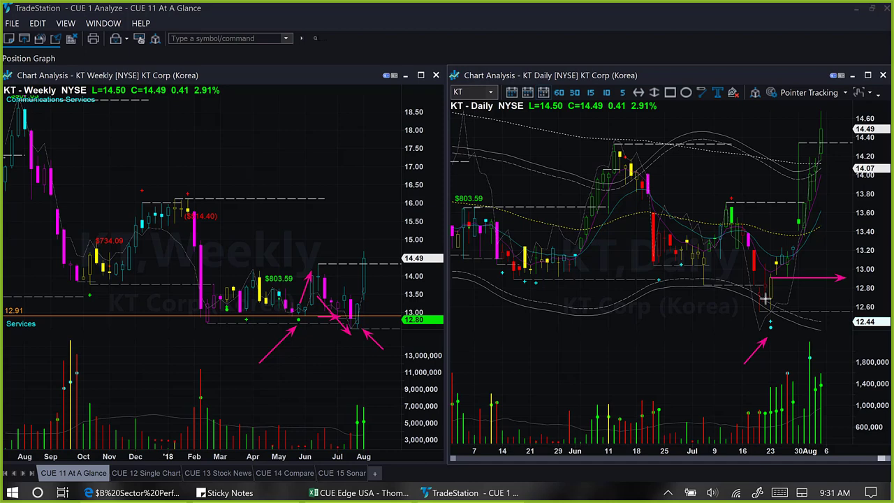
{"action": "left_click_drag", "start_coordinate": [798, 348], "coordinate": [775, 331]}
{"action": "left_click_drag", "start_coordinate": [356, 333], "coordinate": [358, 332]}
- Draw a descending trend arrow from the mid-June high on the KT daily chart and point arrows at the candles around July 30
{"action": "mouse_move", "coordinate": [619, 142]}
{"action": "left_mouse_down"}
{"action": "mouse_move", "coordinate": [687, 195]}
{"action": "mouse_move", "coordinate": [770, 225]}
{"action": "mouse_move", "coordinate": [817, 262]}
{"action": "mouse_move", "coordinate": [827, 257]}
{"action": "left_mouse_up"}
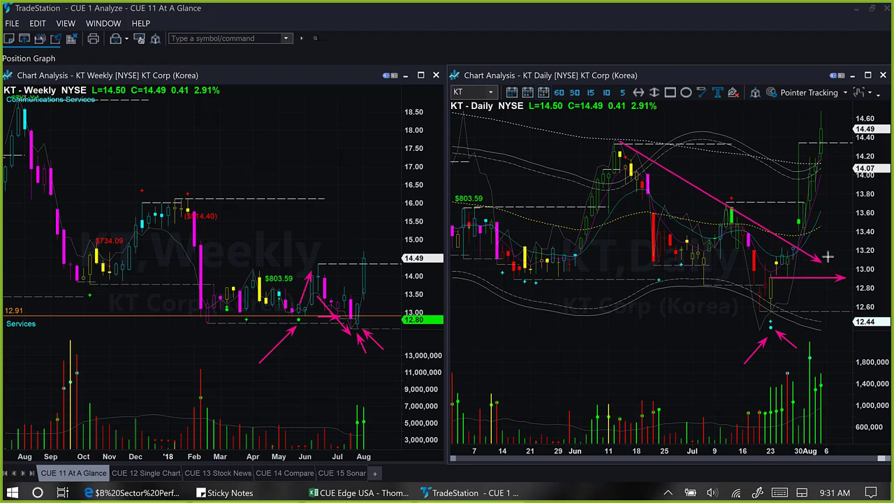
{"action": "left_click_drag", "start_coordinate": [767, 204], "coordinate": [796, 221]}
{"action": "left_click_drag", "start_coordinate": [769, 169], "coordinate": [794, 190]}
{"action": "left_click_drag", "start_coordinate": [814, 237], "coordinate": [809, 233]}
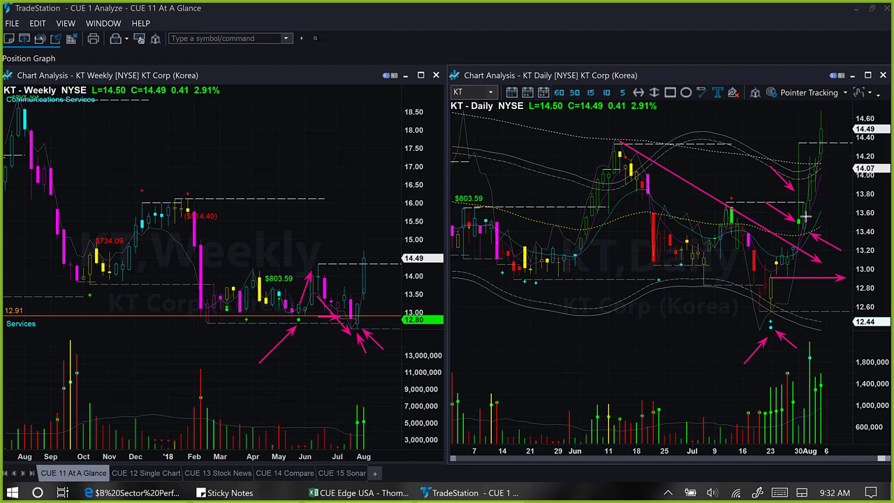
- Draw horizontal arrows from the breakout area on the KT daily chart at about 13.57, 13.28 and 14.00
{"action": "left_click_drag", "start_coordinate": [805, 215], "coordinate": [854, 220]}
{"action": "left_click_drag", "start_coordinate": [804, 242], "coordinate": [844, 245]}
{"action": "left_click_drag", "start_coordinate": [805, 176], "coordinate": [873, 180]}
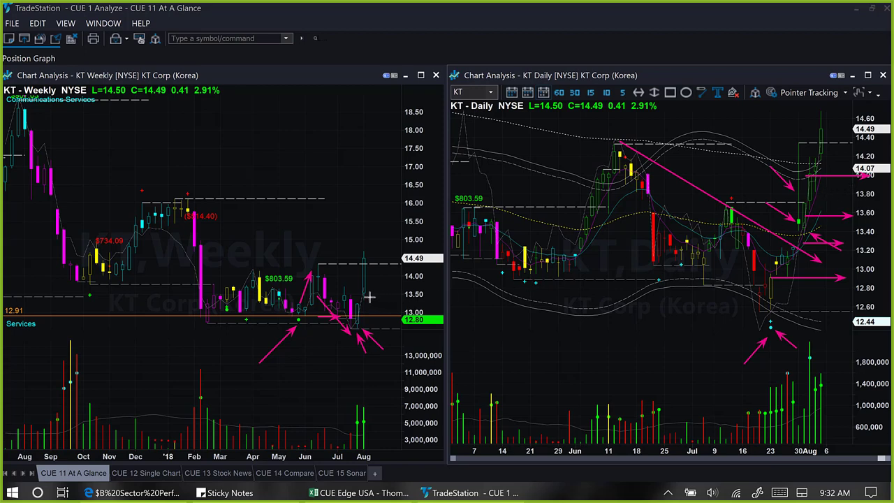
- Add a rising arrow beside the latest KT weekly candle and a horizontal arrow at about 12.80 on the daily, and leave annotation mode
{"action": "left_click_drag", "start_coordinate": [371, 295], "coordinate": [380, 246]}
{"action": "left_click_drag", "start_coordinate": [670, 294], "coordinate": [666, 282]}
{"action": "left_click_drag", "start_coordinate": [773, 296], "coordinate": [817, 288]}
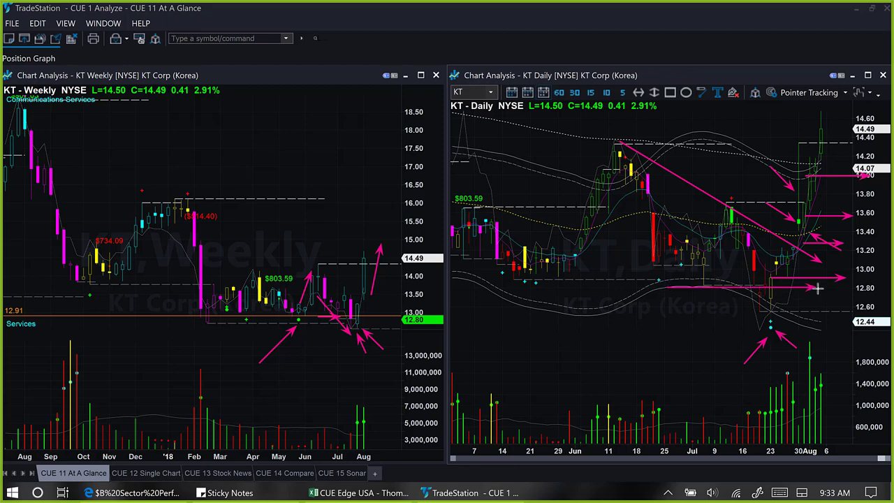
{"action": "left_click_drag", "start_coordinate": [873, 269], "coordinate": [808, 236]}
{"action": "key", "text": "Escape"}
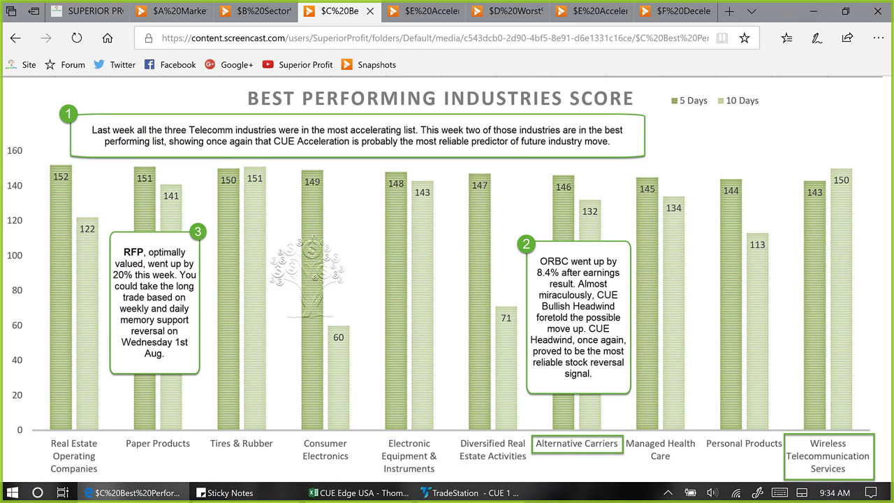
- On the Best Performing Industries Score chart, draw arrows at the 10 Days legend and across the Tires & Rubber and Wireless Telecommunication Services bars
{"action": "left_click_drag", "start_coordinate": [771, 105], "coordinate": [772, 103]}
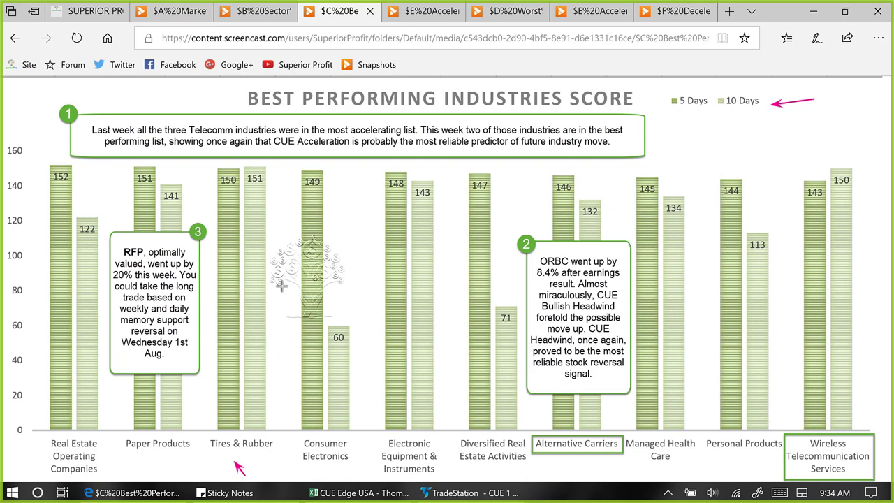
{"action": "left_click_drag", "start_coordinate": [223, 168], "coordinate": [265, 169]}
{"action": "left_click_drag", "start_coordinate": [802, 176], "coordinate": [847, 176]}
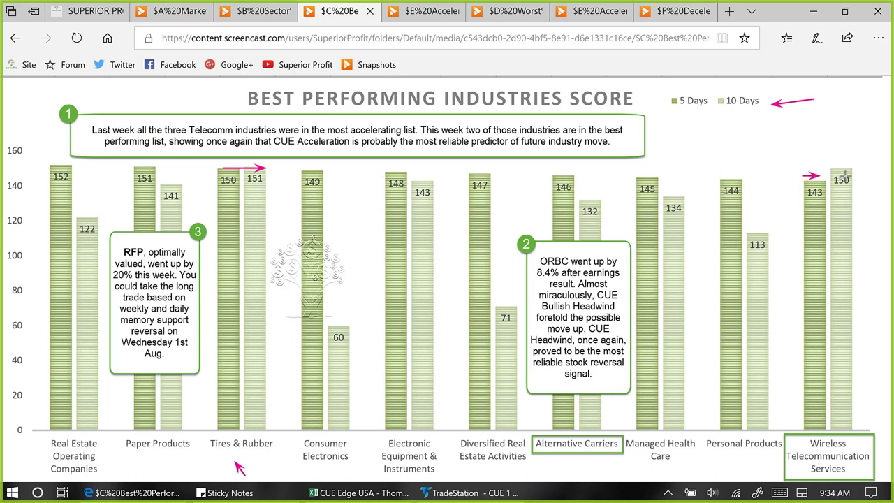
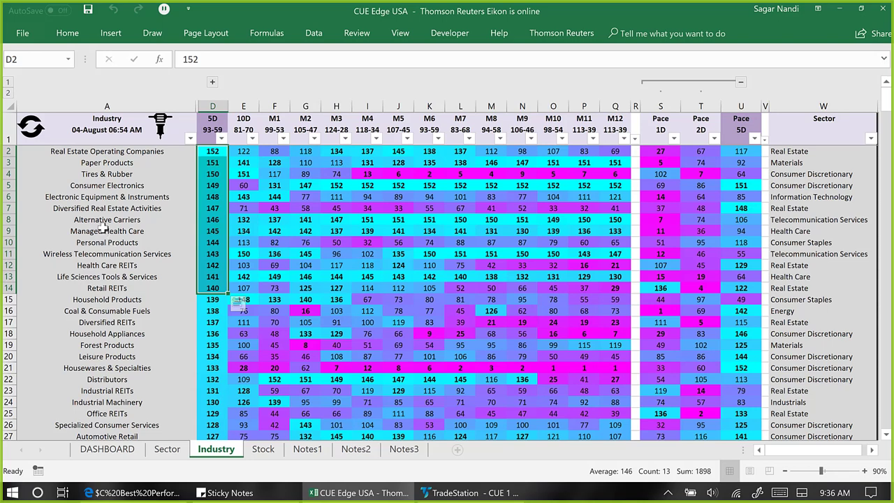
- On the Industry sheet, select the Alternative Carriers and Paper Products rows, and pick Alternative Carriers for the stock drill-down
{"action": "left_click", "coordinate": [9, 219]}
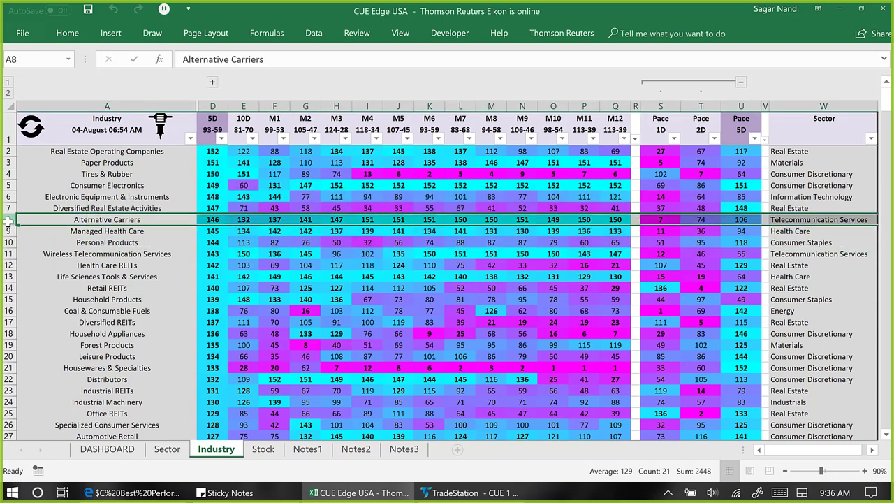
{"action": "left_click", "coordinate": [9, 162], "text": "ctrl"}
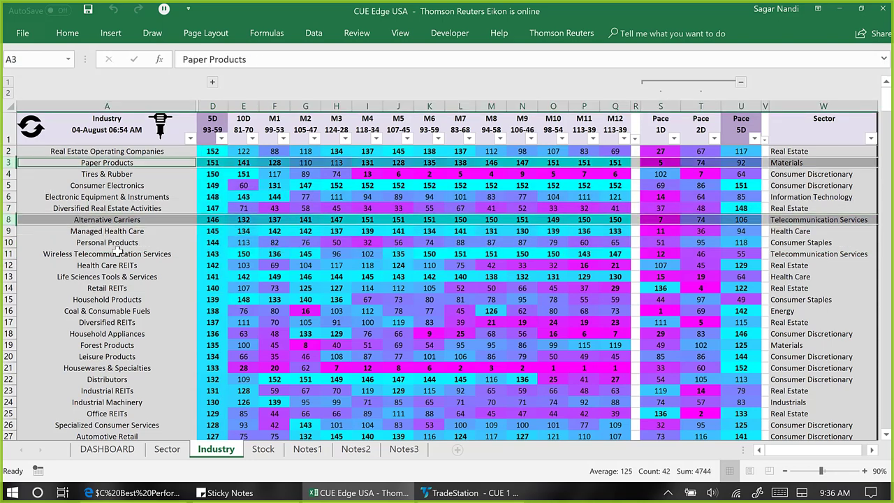
{"action": "left_click", "coordinate": [153, 219]}
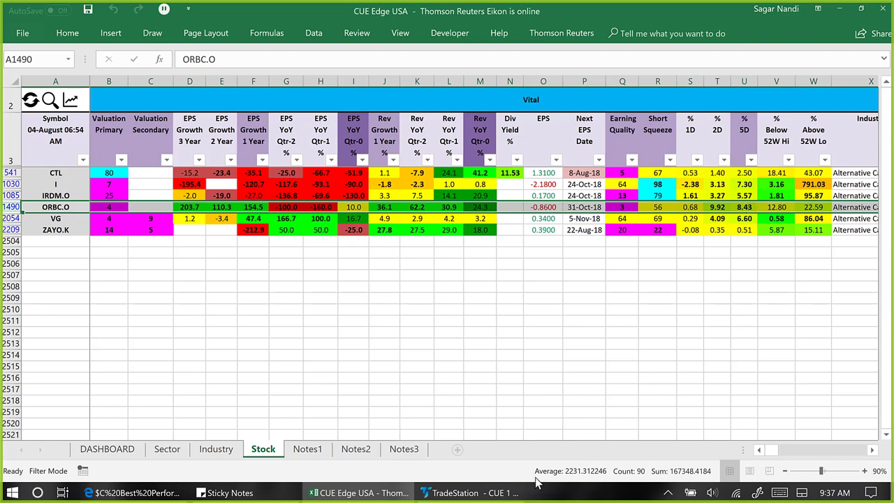
- Switch to TradeStation and mark the low around August 1 on the ORBC daily chart with arrows
{"action": "left_click", "coordinate": [469, 492]}
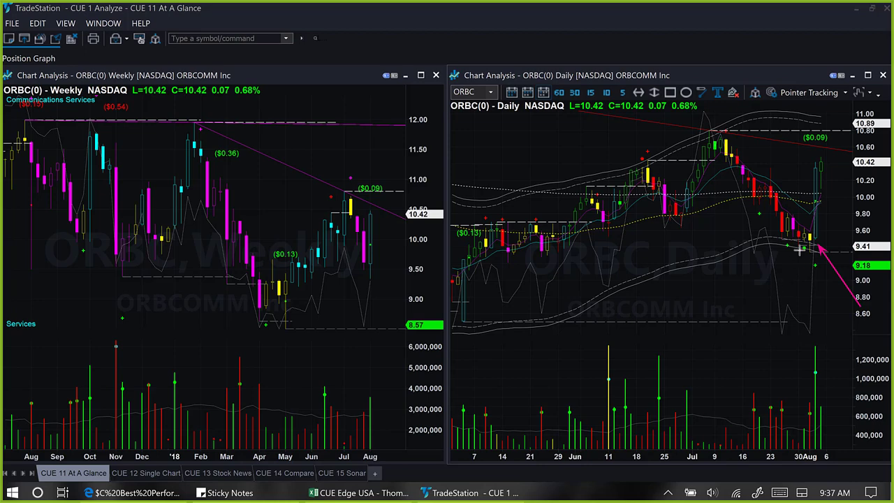
{"action": "left_click_drag", "start_coordinate": [776, 286], "coordinate": [798, 254]}
- In the CUE 12 Single Chart workspace, annotate ORBC's 10-minute chart with arrows at the 8/2 opening surge, about 9.80 and 9.45, and the afternoon high
{"action": "key", "text": "ctrl+Tab"}
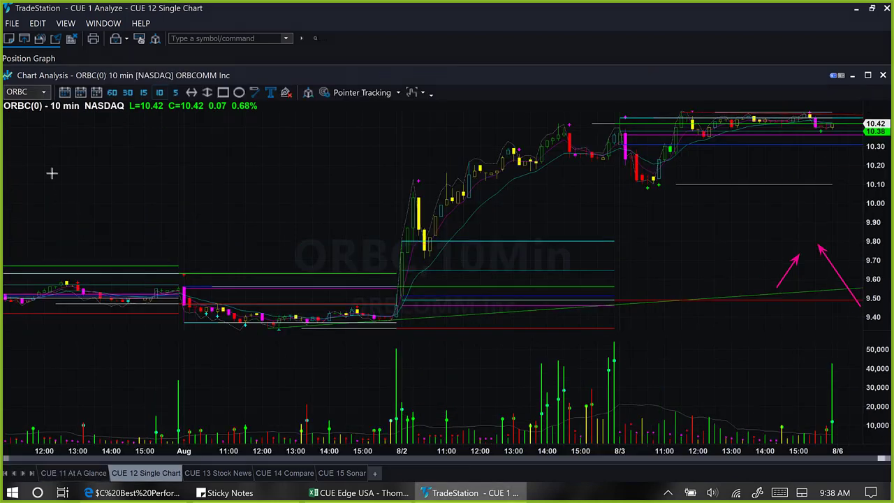
{"action": "mouse_move", "coordinate": [40, 154]}
{"action": "left_mouse_down"}
{"action": "mouse_move", "coordinate": [33, 139]}
{"action": "mouse_move", "coordinate": [44, 123]}
{"action": "left_mouse_up"}
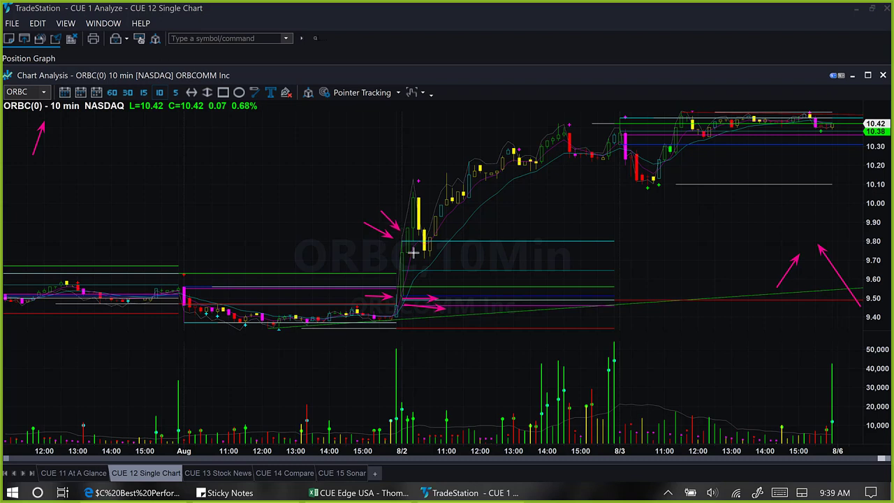
{"action": "left_click_drag", "start_coordinate": [408, 239], "coordinate": [467, 238]}
{"action": "left_click_drag", "start_coordinate": [405, 307], "coordinate": [470, 307]}
{"action": "left_click_drag", "start_coordinate": [479, 313], "coordinate": [480, 315]}
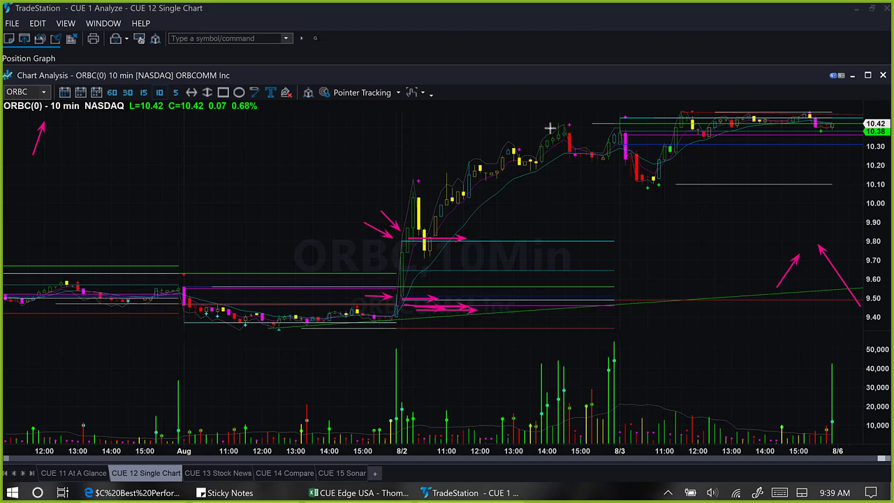
{"action": "left_click_drag", "start_coordinate": [550, 128], "coordinate": [579, 128]}
- Switch to Excel, drill down from Paper Products to its stocks, and bring up the RFP charts in TradeStation
{"action": "key", "text": "alt+Tab"}
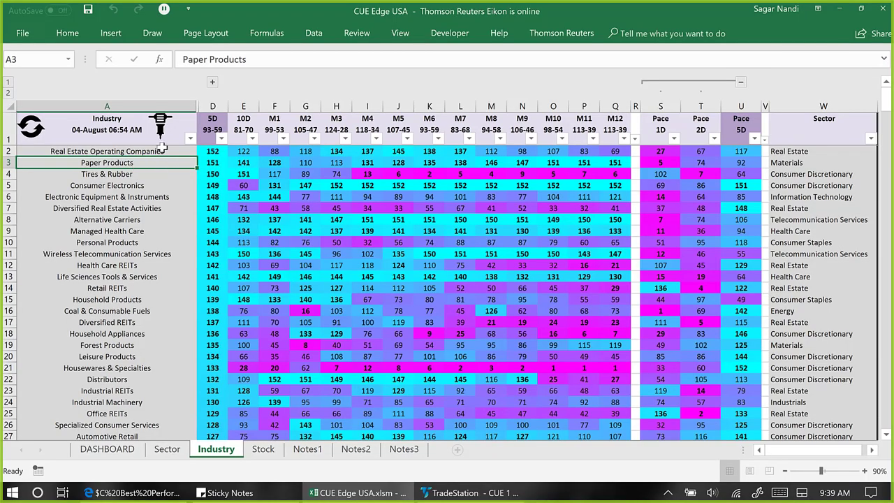
{"action": "left_click", "coordinate": [162, 127]}
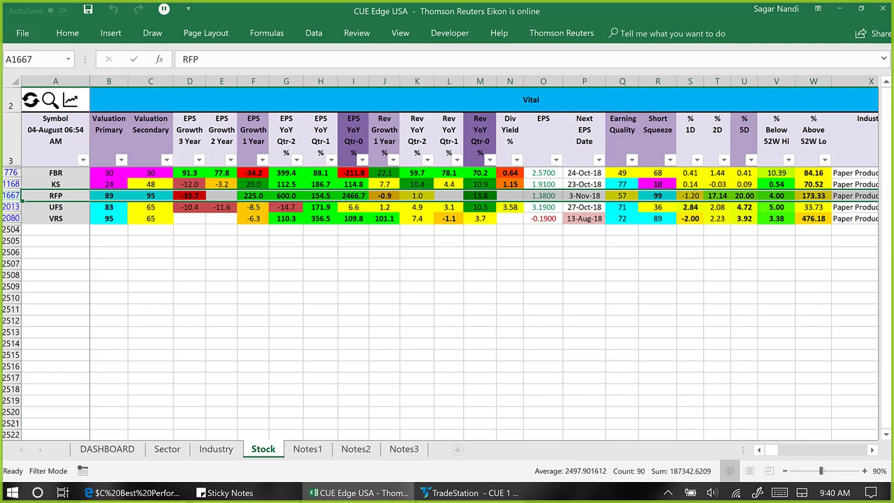
{"action": "key", "text": "alt+Tab"}
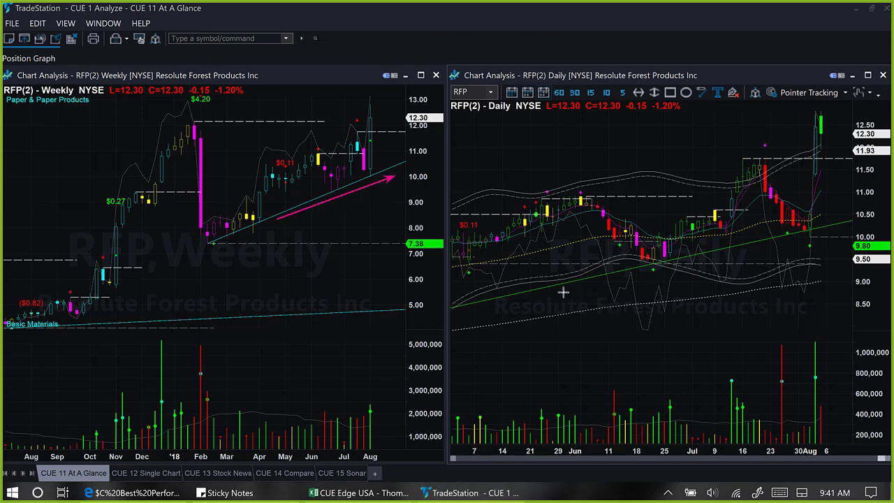
- Annotate RFP's weekly and daily charts with arrows along the rising trendline, the support levels near August 1 and the breakout, and clear them
{"action": "left_click_drag", "start_coordinate": [563, 292], "coordinate": [759, 249]}
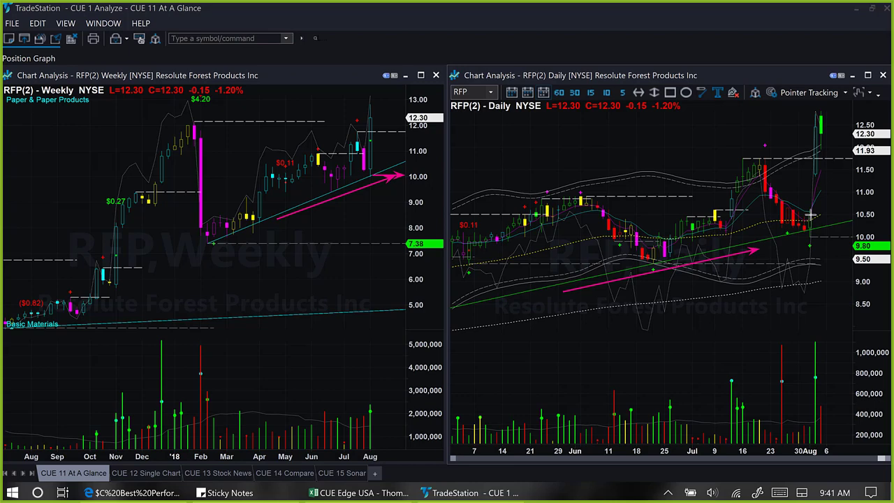
{"action": "left_click_drag", "start_coordinate": [810, 215], "coordinate": [852, 216]}
{"action": "left_click_drag", "start_coordinate": [809, 243], "coordinate": [843, 242]}
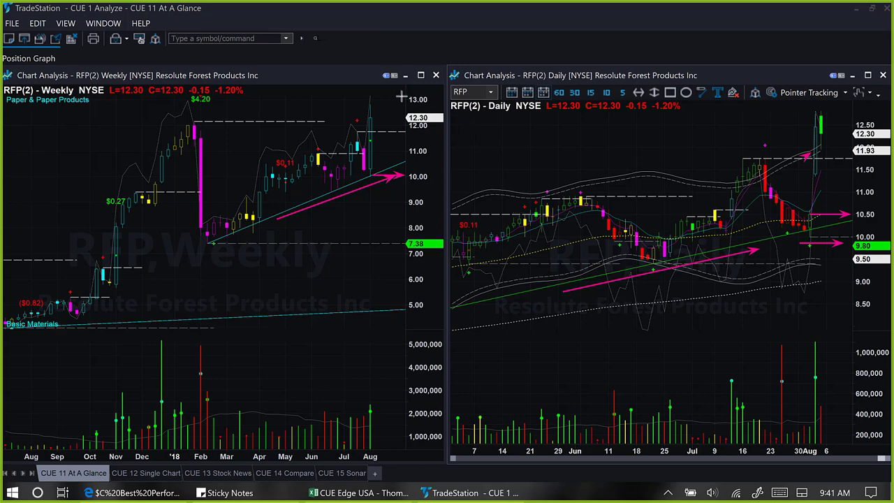
{"action": "mouse_move", "coordinate": [401, 98]}
{"action": "left_mouse_down"}
{"action": "mouse_move", "coordinate": [371, 125]}
{"action": "mouse_move", "coordinate": [381, 123]}
{"action": "left_mouse_up"}
{"action": "left_click_drag", "start_coordinate": [831, 143], "coordinate": [840, 117]}
{"action": "key", "text": "Escape"}
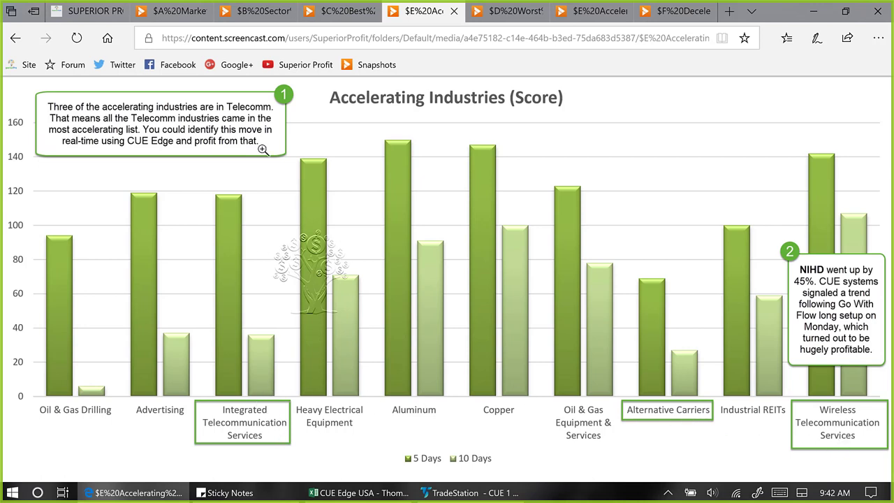
- Switch from the Accelerating Industries chart to the best-performing snapshot in the browser
{"action": "left_click", "coordinate": [342, 12]}
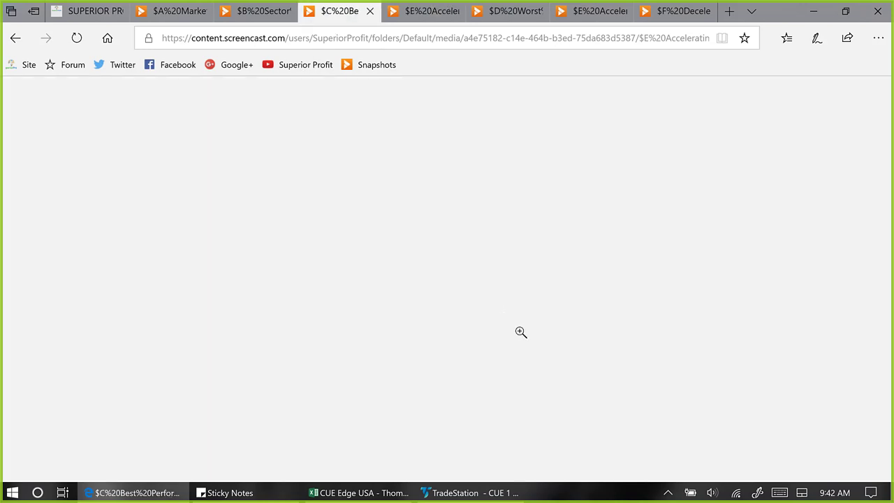
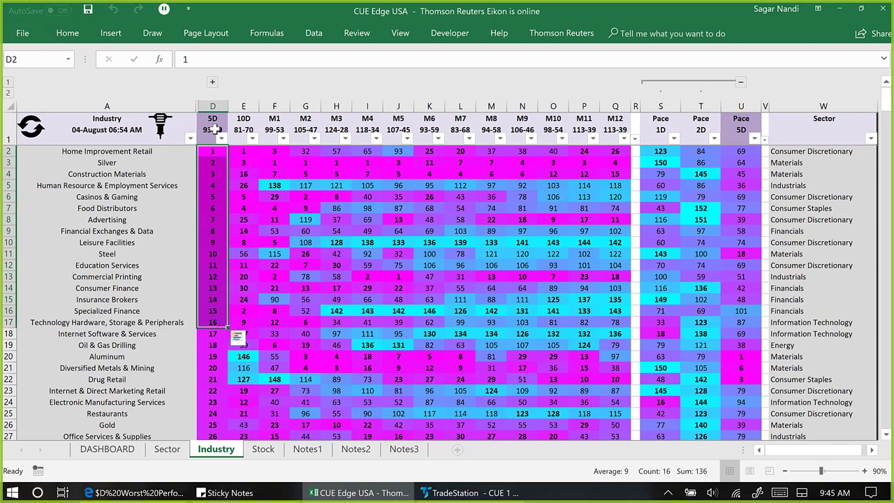
- On Excel's Industry sheet, drill down from Home Improvement Retail to its stocks, and switch to TradeStation for the LL charts
{"action": "left_click", "coordinate": [8, 151]}
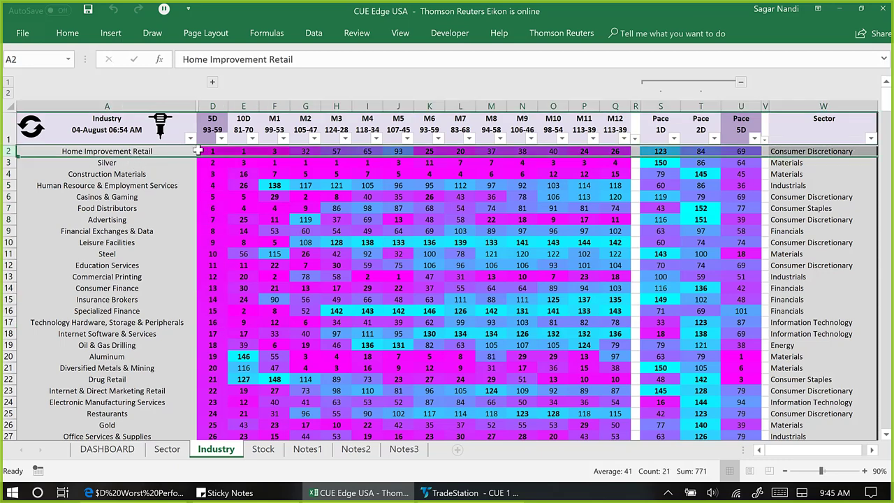
{"action": "left_click", "coordinate": [158, 152]}
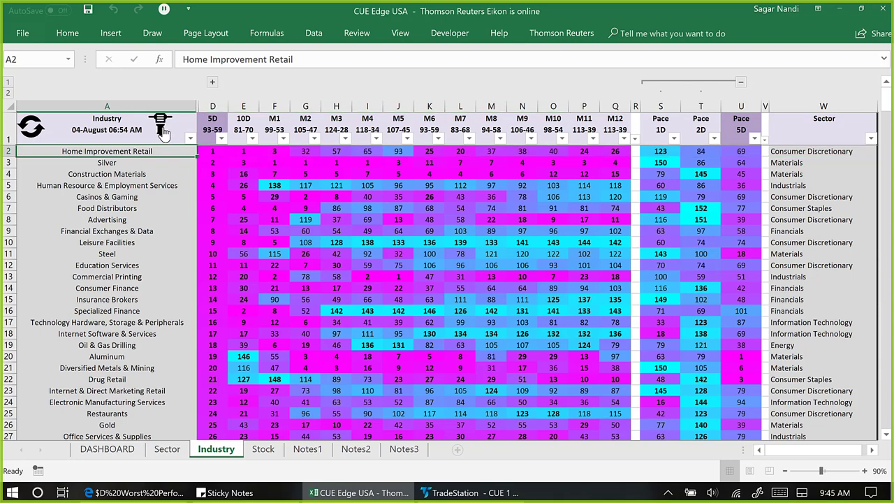
{"action": "left_click", "coordinate": [162, 127]}
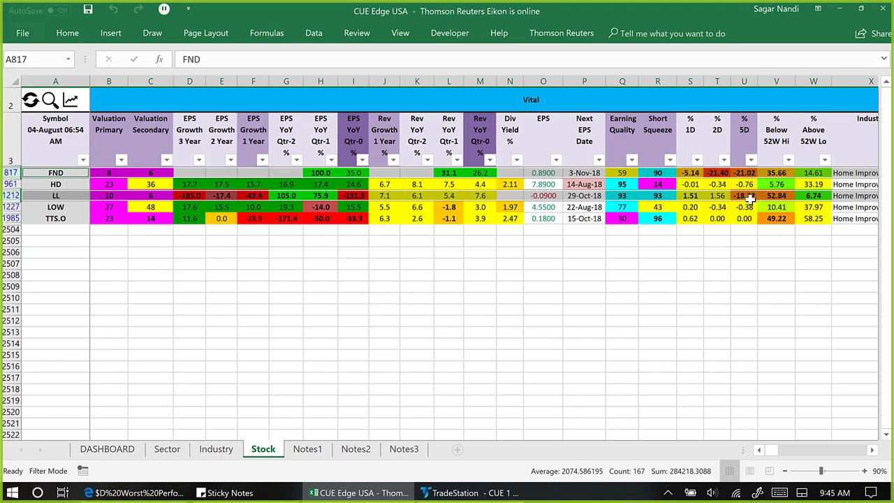
{"action": "left_click", "coordinate": [475, 493]}
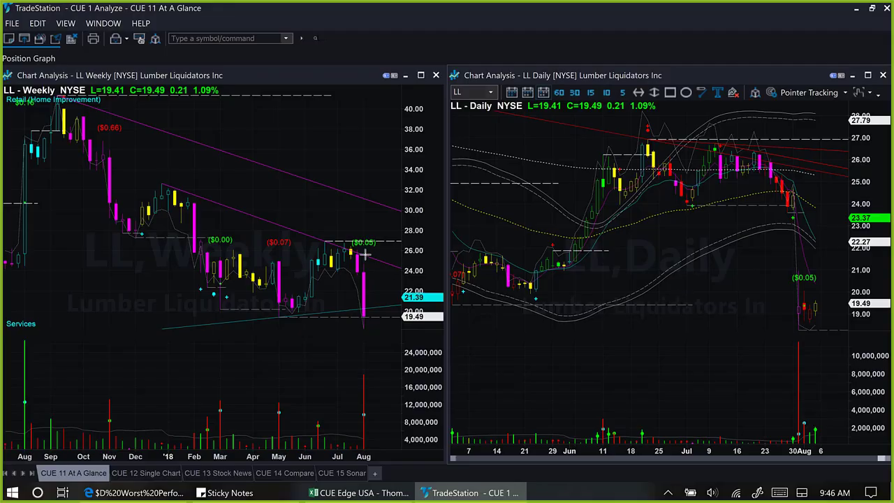
- Annotate LL's weekly and daily charts with arrows along the falling trendlines, at the June and July highs, and down toward the August gap
{"action": "left_click_drag", "start_coordinate": [260, 214], "coordinate": [399, 262]}
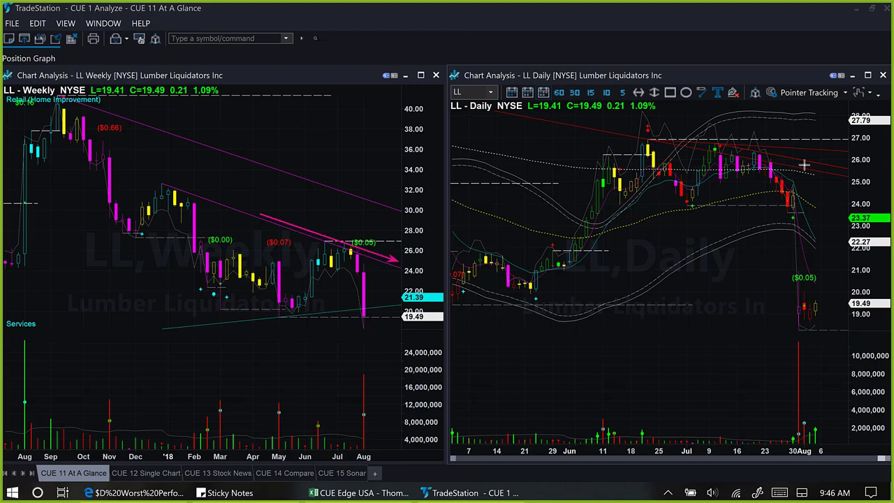
{"action": "left_click_drag", "start_coordinate": [609, 126], "coordinate": [832, 168]}
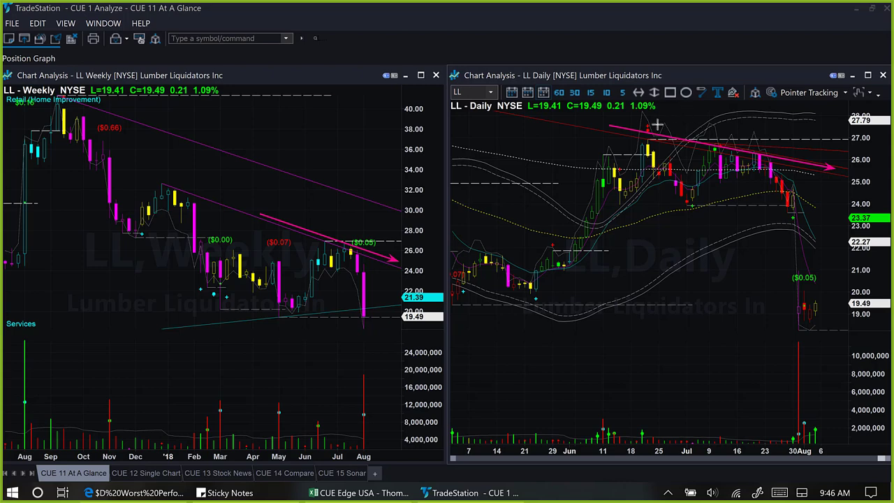
{"action": "left_click_drag", "start_coordinate": [684, 106], "coordinate": [652, 122]}
{"action": "left_click_drag", "start_coordinate": [657, 183], "coordinate": [675, 207]}
{"action": "left_click_drag", "start_coordinate": [738, 152], "coordinate": [844, 171]}
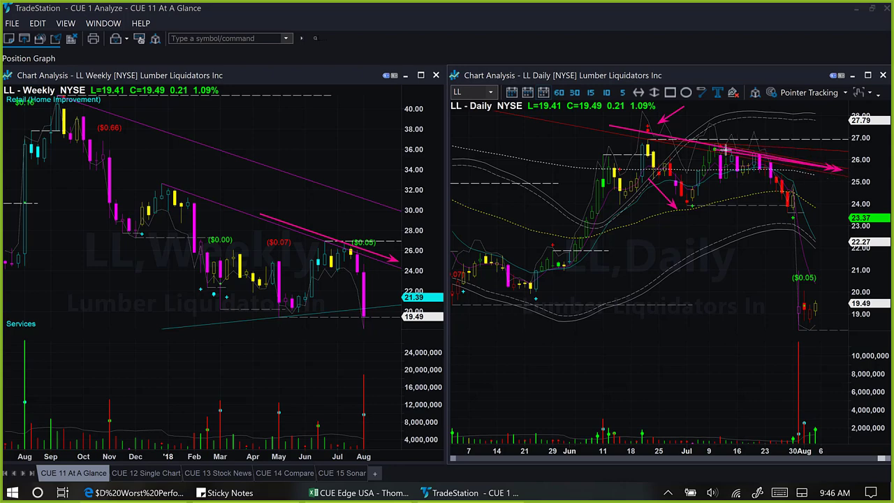
{"action": "mouse_move", "coordinate": [738, 130]}
{"action": "left_mouse_down"}
{"action": "mouse_move", "coordinate": [730, 143]}
{"action": "mouse_move", "coordinate": [762, 145]}
{"action": "left_mouse_up"}
{"action": "mouse_move", "coordinate": [762, 183]}
{"action": "left_mouse_down"}
{"action": "mouse_move", "coordinate": [781, 216]}
{"action": "mouse_move", "coordinate": [783, 263]}
{"action": "left_mouse_up"}
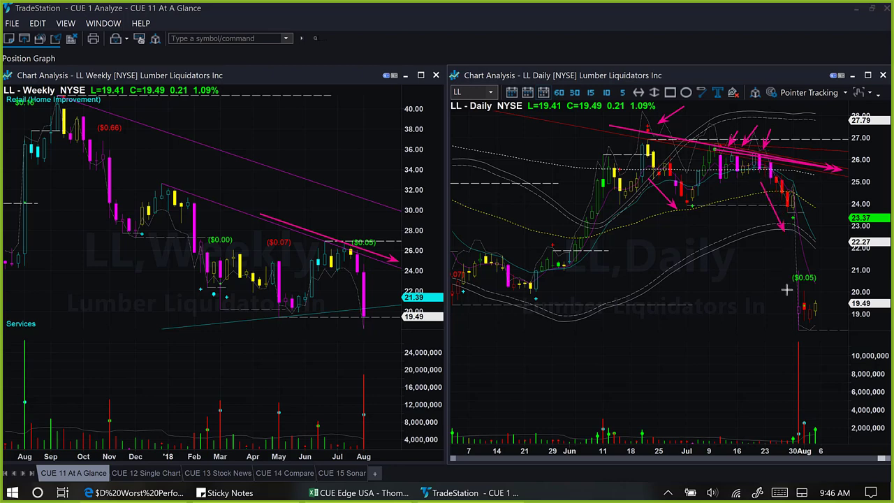
{"action": "left_click_drag", "start_coordinate": [787, 313], "coordinate": [785, 311]}
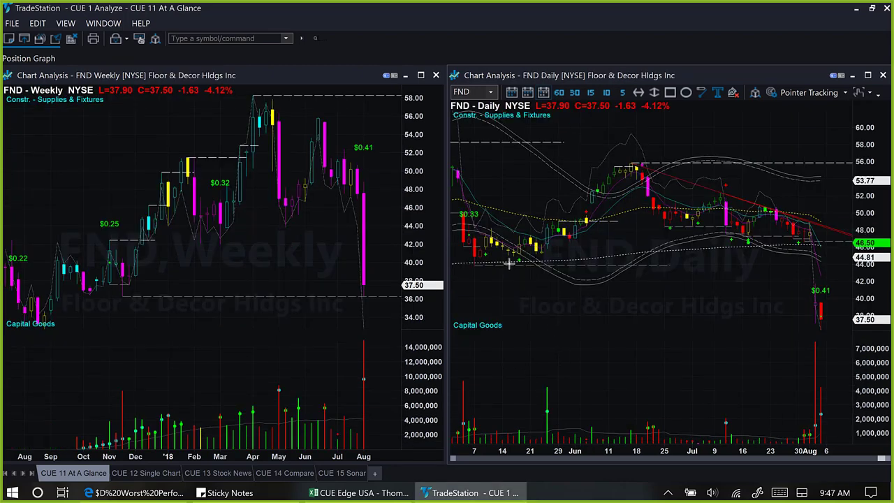
- Annotate FND's weekly and daily charts with arrows for the downtrend, the late-July high, the levels near August 1 and the drop
{"action": "left_click_drag", "start_coordinate": [336, 126], "coordinate": [358, 153]}
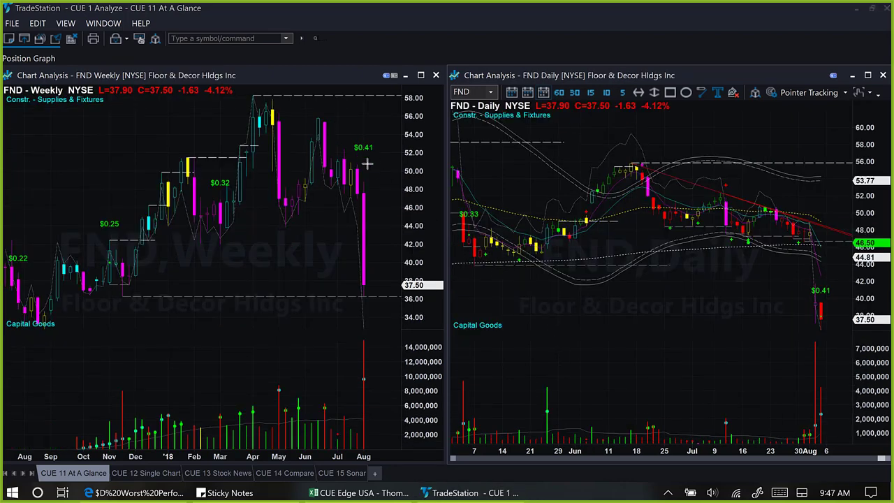
{"action": "left_click", "coordinate": [383, 176]}
{"action": "left_click_drag", "start_coordinate": [662, 165], "coordinate": [761, 200]}
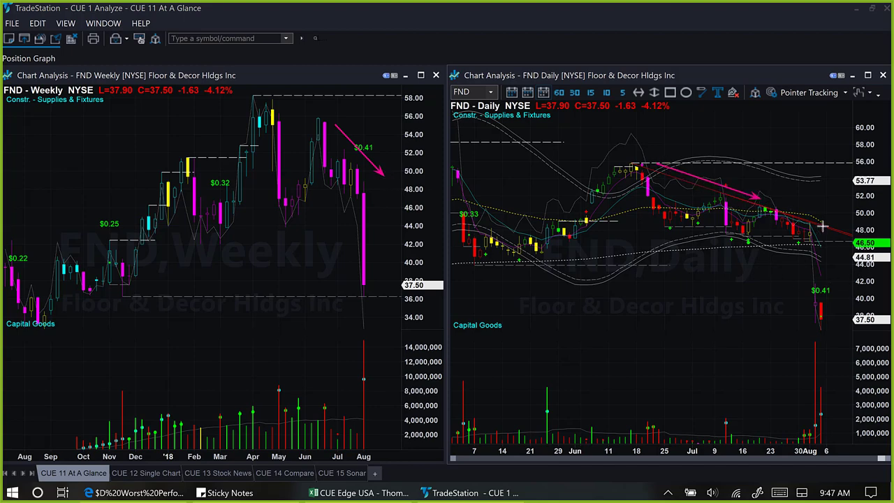
{"action": "left_click_drag", "start_coordinate": [819, 180], "coordinate": [781, 203]}
{"action": "left_click", "coordinate": [834, 225]}
{"action": "left_click_drag", "start_coordinate": [781, 246], "coordinate": [827, 245]}
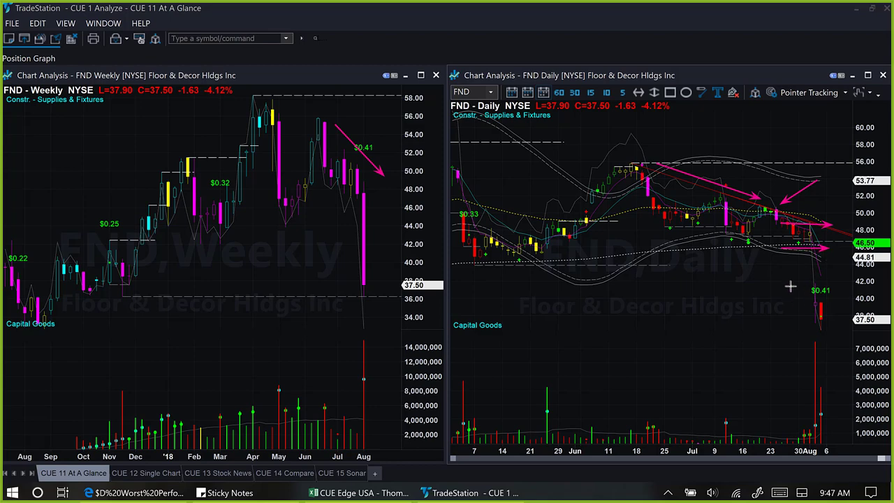
{"action": "left_click_drag", "start_coordinate": [790, 263], "coordinate": [793, 302]}
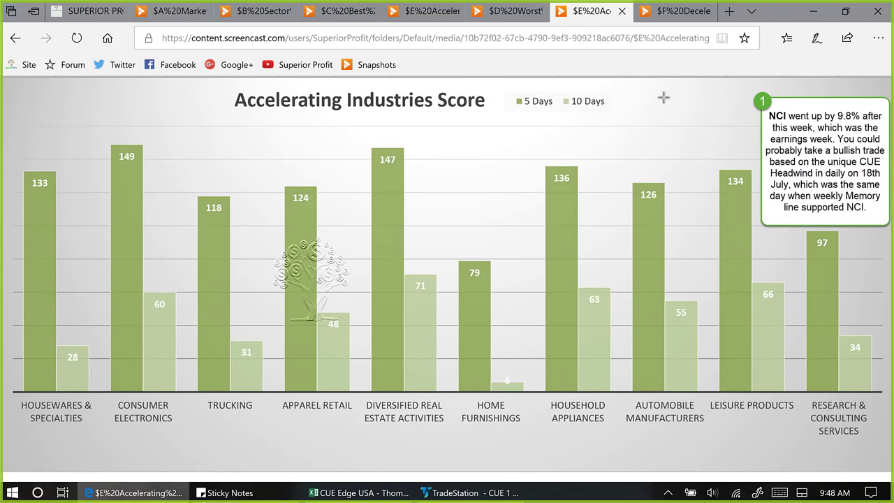
- On the browser's Accelerating Industries Score chart, point arrows at the legend and the 5-day and 10-day bars of Housewares & Specialties, Consumer Electronics and Trucking
{"action": "left_click_drag", "start_coordinate": [660, 89], "coordinate": [632, 97]}
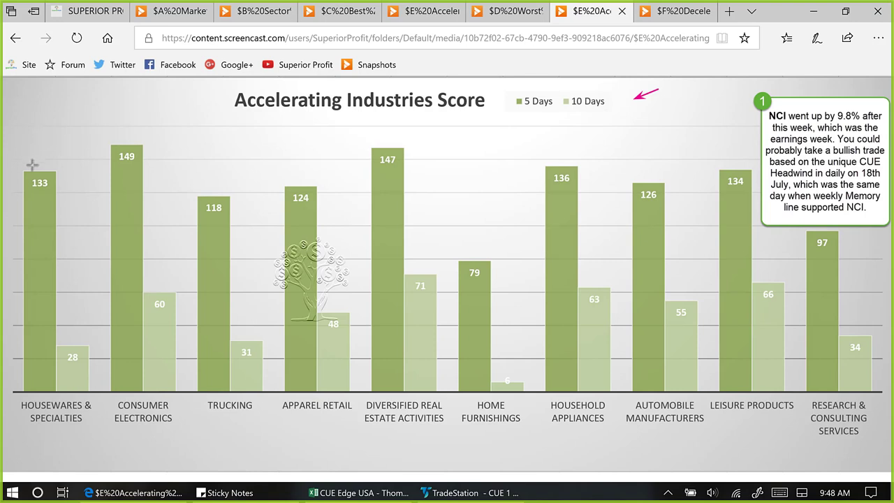
{"action": "left_click_drag", "start_coordinate": [32, 165], "coordinate": [33, 164]}
{"action": "left_click_drag", "start_coordinate": [144, 119], "coordinate": [134, 132]}
{"action": "left_click_drag", "start_coordinate": [232, 159], "coordinate": [213, 192]}
{"action": "left_click_drag", "start_coordinate": [73, 324], "coordinate": [63, 355]}
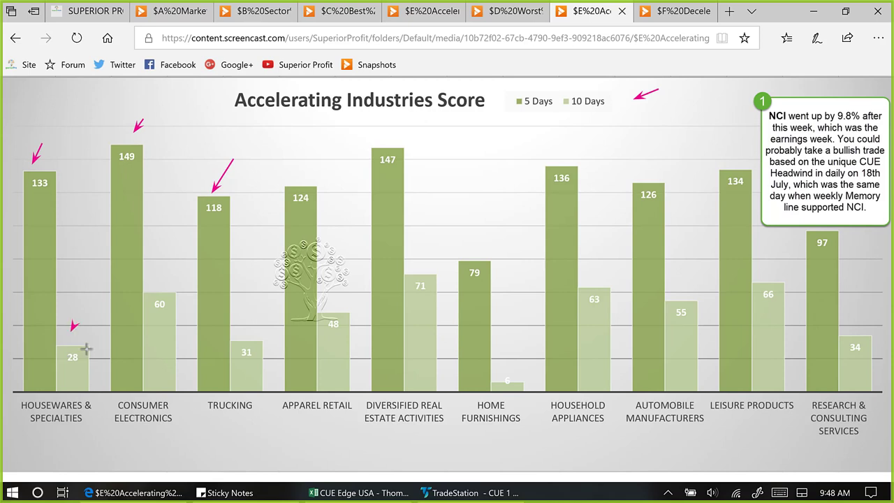
{"action": "left_click_drag", "start_coordinate": [177, 280], "coordinate": [169, 289]}
{"action": "left_click_drag", "start_coordinate": [254, 327], "coordinate": [245, 341]}
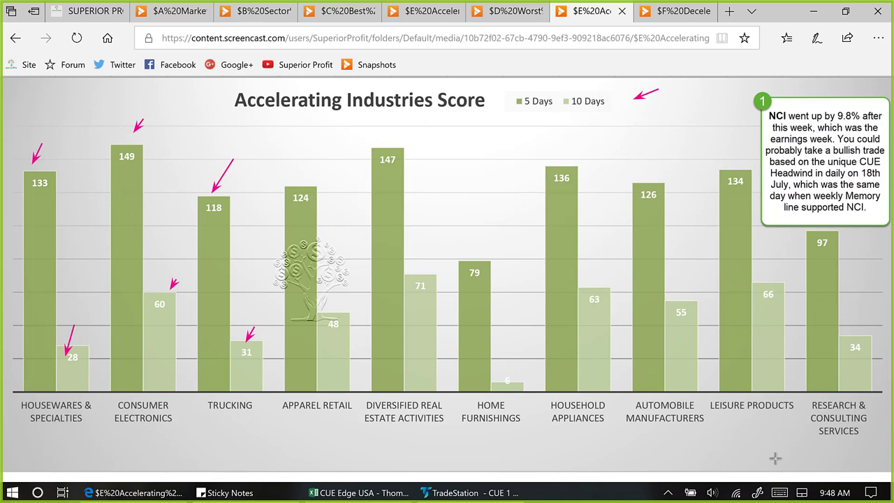
- Mark Research & Consulting Services and the NCI note with arrows, underlining the CUE Headwind and weekly Memory line text
{"action": "left_click_drag", "start_coordinate": [772, 454], "coordinate": [803, 428]}
{"action": "left_click_drag", "start_coordinate": [808, 78], "coordinate": [788, 98]}
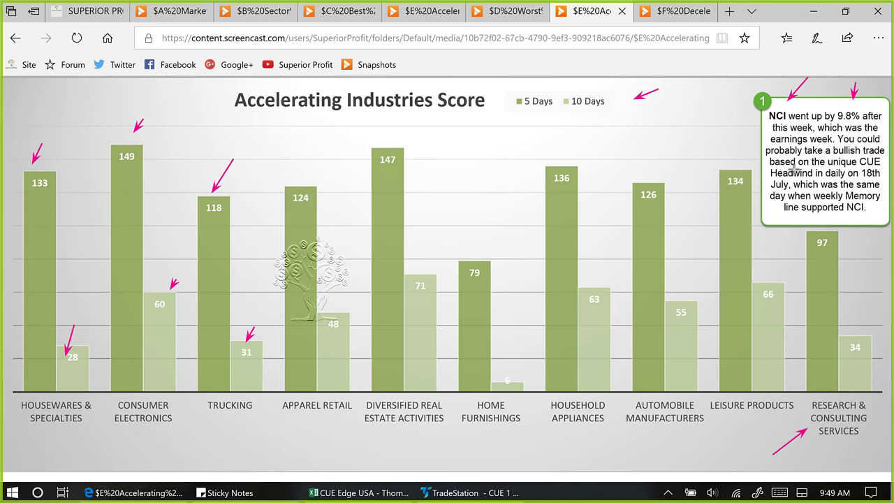
{"action": "left_click_drag", "start_coordinate": [794, 169], "coordinate": [893, 169]}
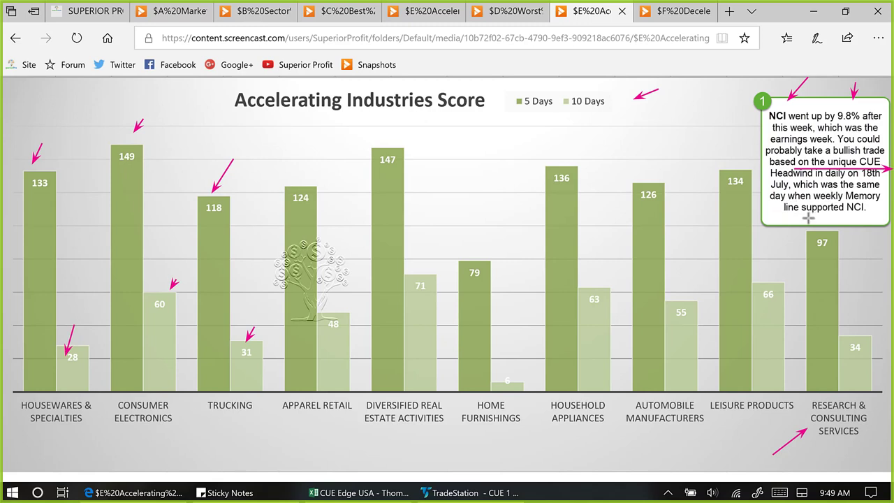
{"action": "left_click_drag", "start_coordinate": [802, 218], "coordinate": [858, 215]}
- Switch to Excel's Industry sheet and select the Pace 5D values from Housewares & Specialties through Automobile Manufacturers
{"action": "key", "text": "alt+Tab"}
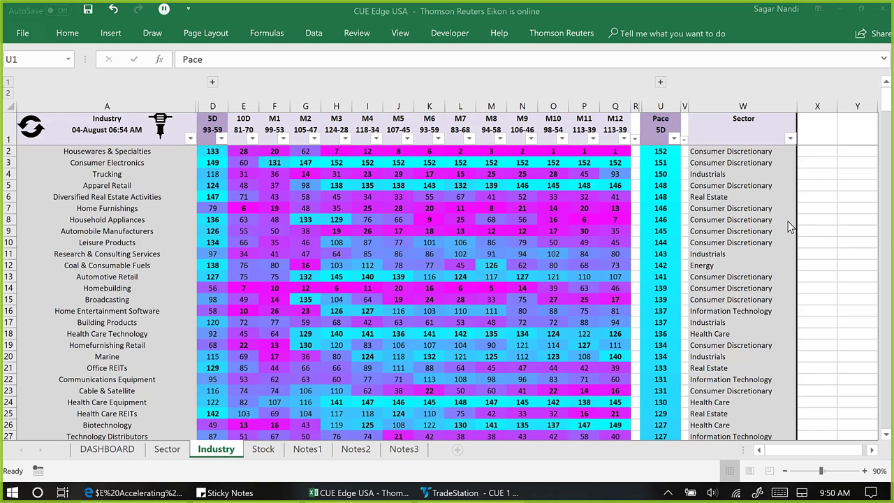
{"action": "left_click", "coordinate": [660, 154]}
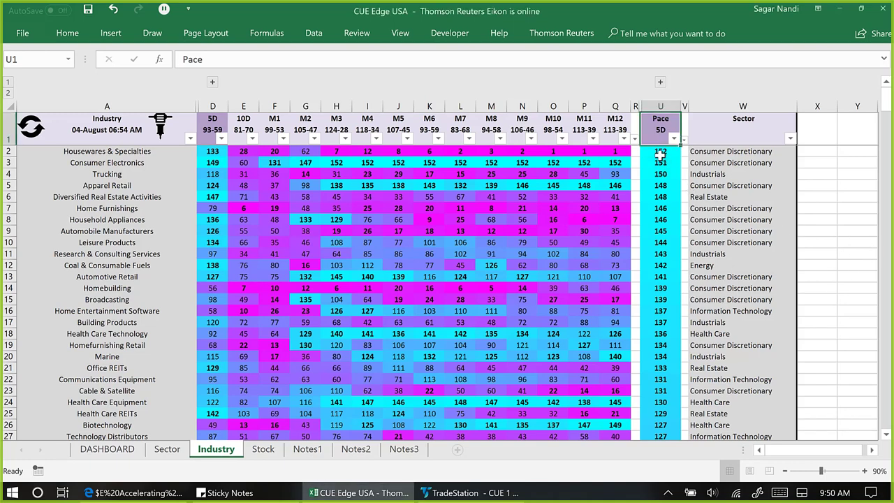
{"action": "left_click_drag", "start_coordinate": [660, 154], "coordinate": [660, 235]}
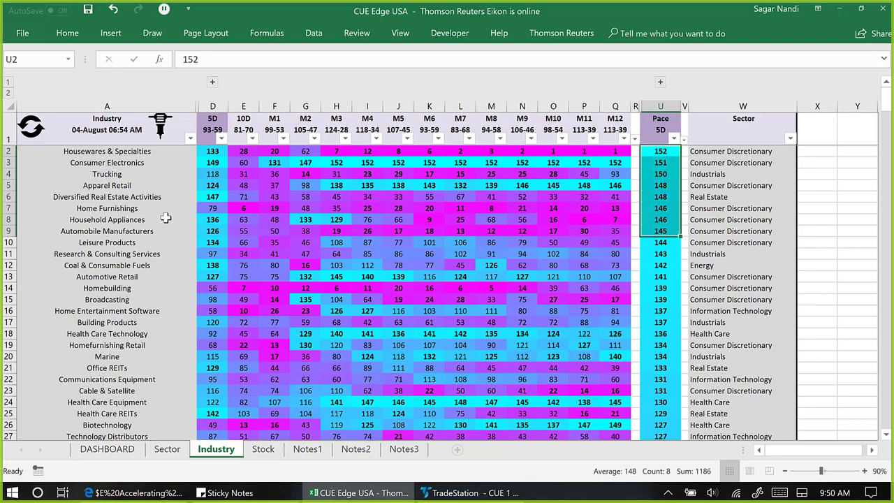
- Drill down from Research & Consulting Services to its stocks, and switch to TradeStation for the NCI charts
{"action": "left_click", "coordinate": [137, 254]}
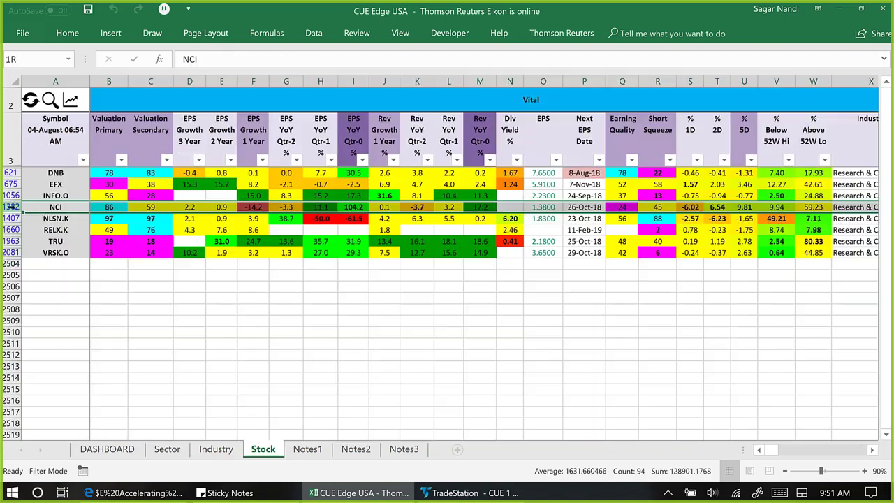
{"action": "left_click", "coordinate": [160, 131]}
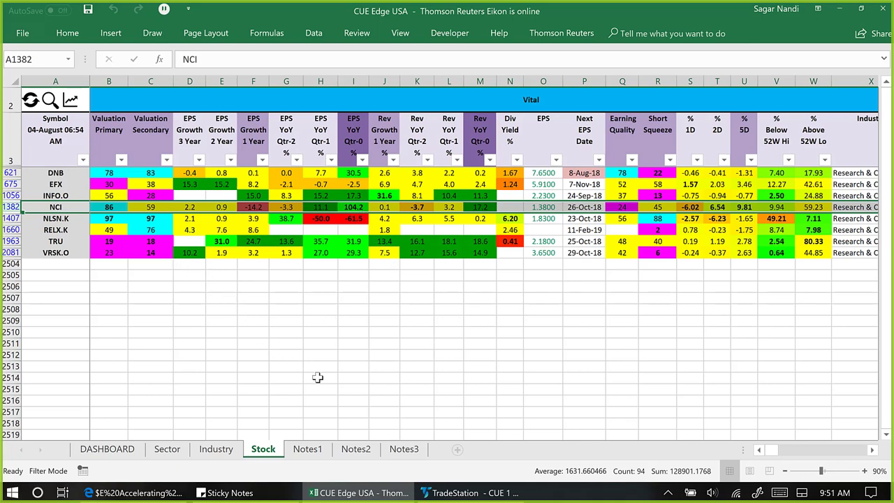
{"action": "left_click", "coordinate": [453, 493]}
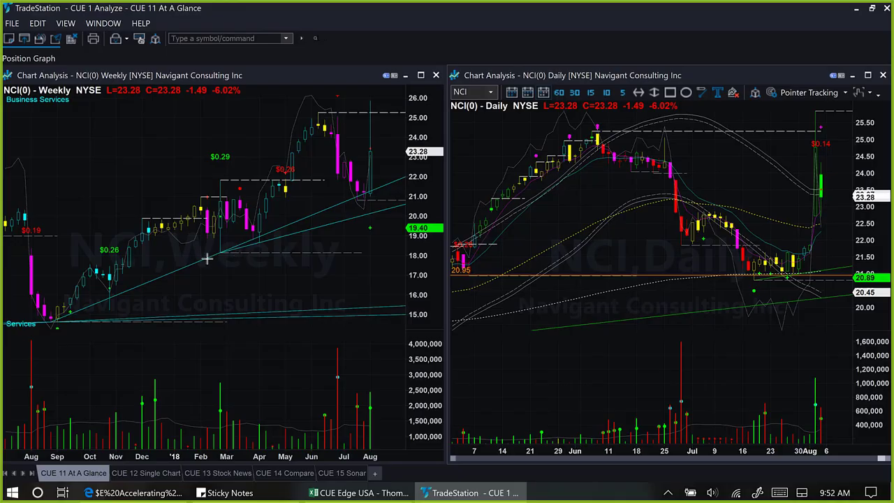
- Annotate NCI's weekly chart with arrows along the rising trendline and at the late-July lows resting on it
{"action": "left_click_drag", "start_coordinate": [179, 275], "coordinate": [351, 208]}
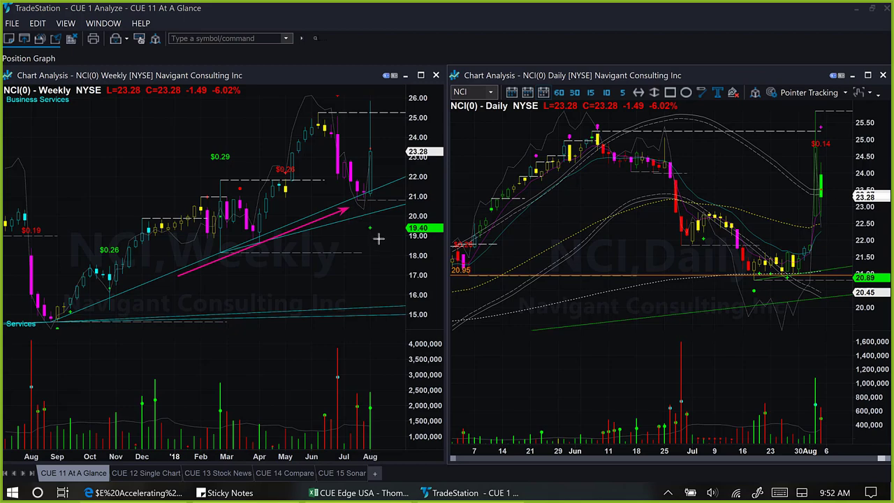
{"action": "mouse_move", "coordinate": [356, 244]}
{"action": "left_mouse_down"}
{"action": "mouse_move", "coordinate": [358, 200]}
{"action": "mouse_move", "coordinate": [383, 204]}
{"action": "left_mouse_up"}
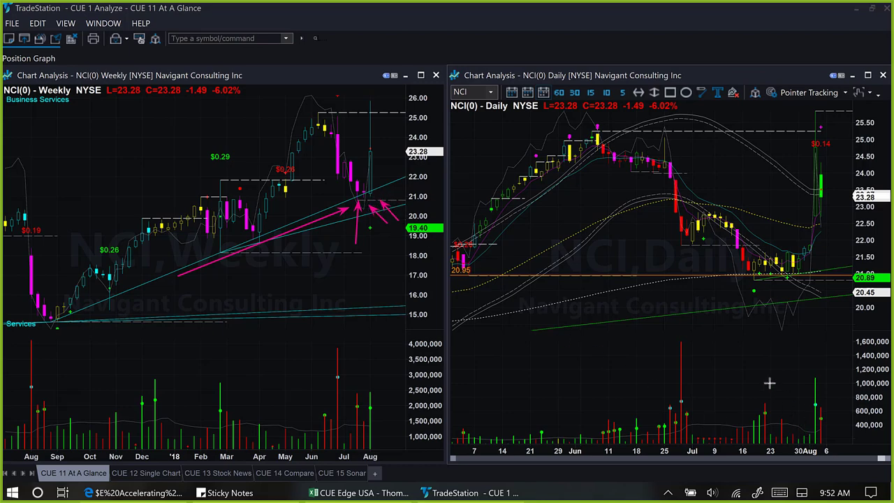
- Annotate NCI's daily chart with arrows at the mid-July low, the sideways base, the 20.95 line and the August surge, and clear the annotations
{"action": "left_click_drag", "start_coordinate": [707, 340], "coordinate": [747, 302]}
{"action": "left_click_drag", "start_coordinate": [763, 262], "coordinate": [845, 262]}
{"action": "left_click", "coordinate": [651, 276]}
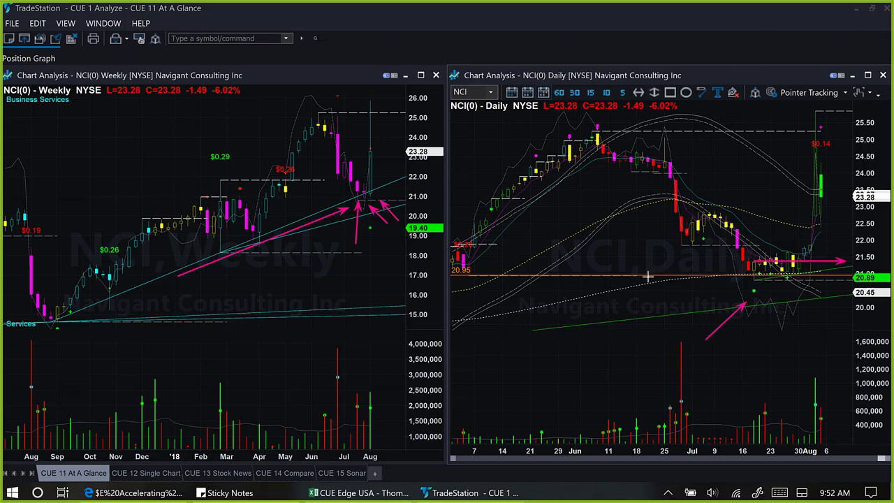
{"action": "left_click_drag", "start_coordinate": [708, 283], "coordinate": [802, 281]}
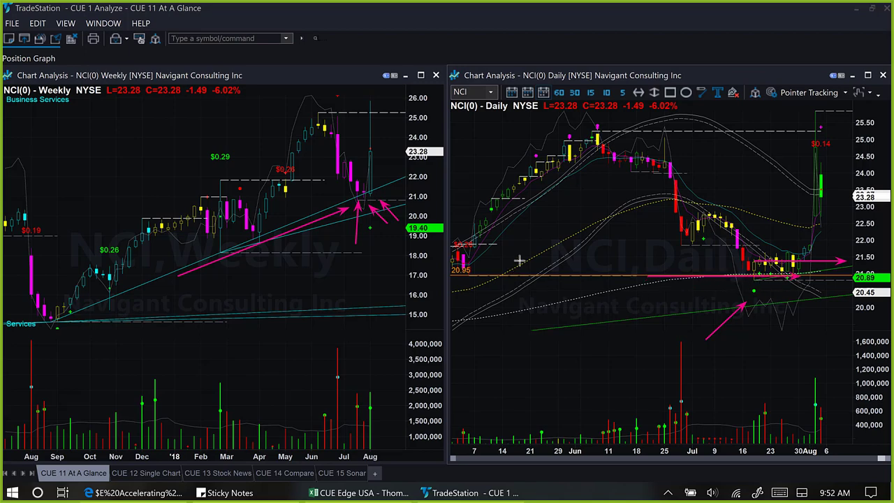
{"action": "left_click_drag", "start_coordinate": [521, 257], "coordinate": [483, 266]}
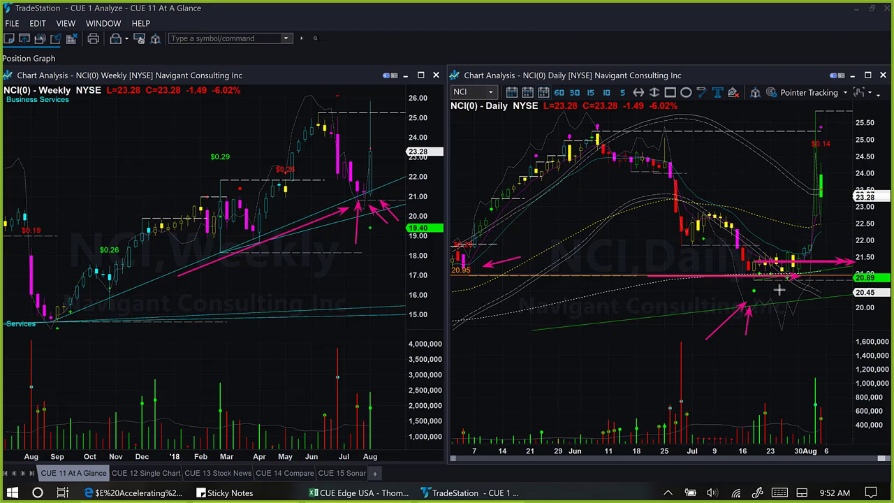
{"action": "left_click", "coordinate": [755, 290]}
{"action": "left_click", "coordinate": [825, 288]}
{"action": "left_click", "coordinate": [844, 192]}
{"action": "left_click", "coordinate": [814, 193]}
{"action": "key", "text": "Escape"}
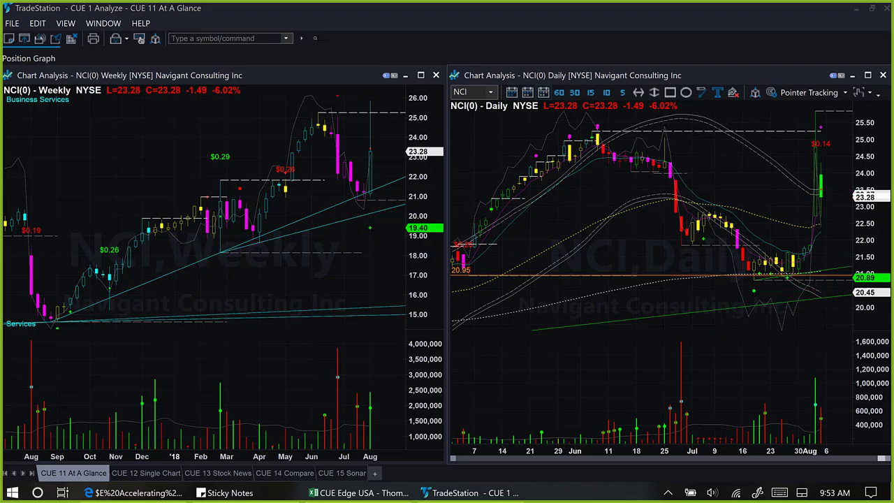
- Switch to the browser's Decelerating Industries Score chart and underline the Airlines note's key phrases on acceleration, low-risk buying and GOL's short squeeze potential with arrows
{"action": "key", "text": "alt+Tab"}
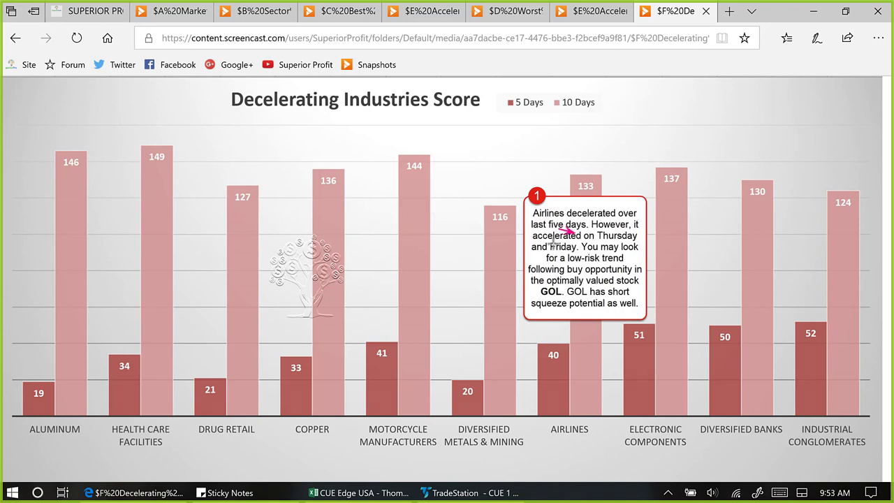
{"action": "left_click_drag", "start_coordinate": [558, 225], "coordinate": [619, 242]}
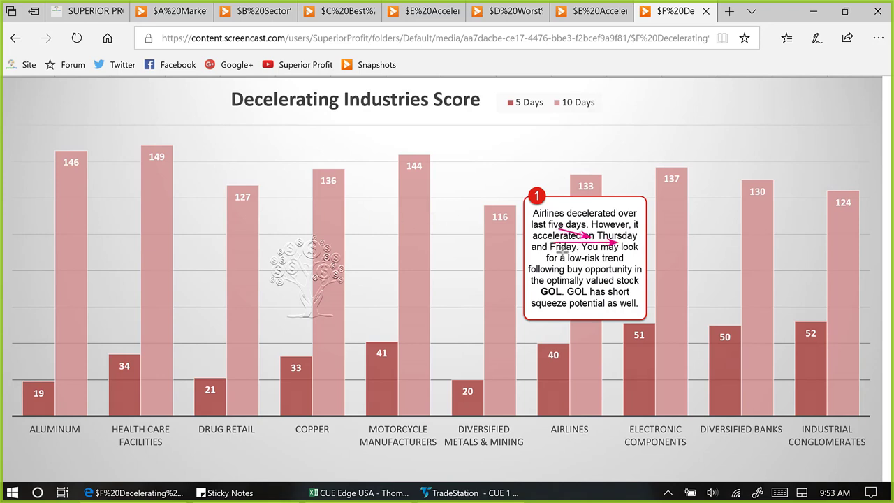
{"action": "left_click_drag", "start_coordinate": [552, 253], "coordinate": [571, 253]}
{"action": "left_click_drag", "start_coordinate": [567, 265], "coordinate": [640, 263]}
{"action": "left_click_drag", "start_coordinate": [563, 274], "coordinate": [633, 274]}
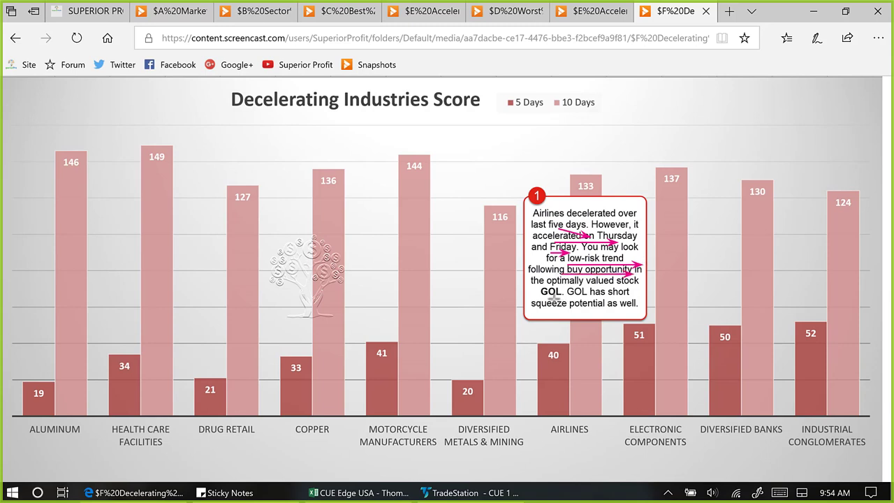
{"action": "left_click_drag", "start_coordinate": [539, 295], "coordinate": [618, 310]}
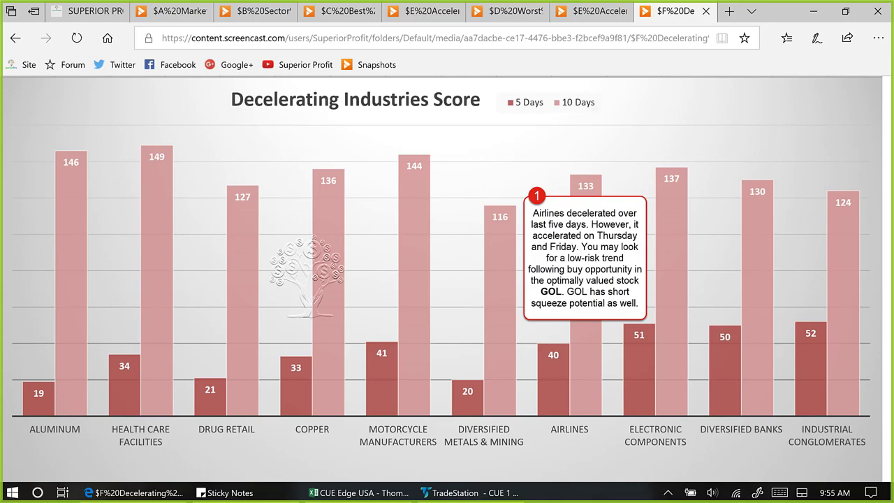
- In Excel's CUE Edge USA Industry sheet, select the top Pace 5D values and the Airlines row, and expand the grouped 1D and 2D columns
{"action": "key", "text": "alt+Tab"}
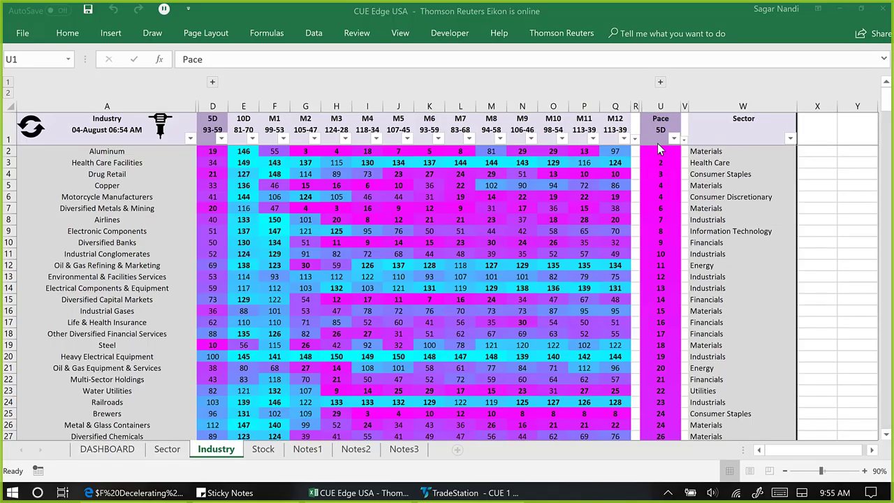
{"action": "left_click_drag", "start_coordinate": [657, 151], "coordinate": [654, 268]}
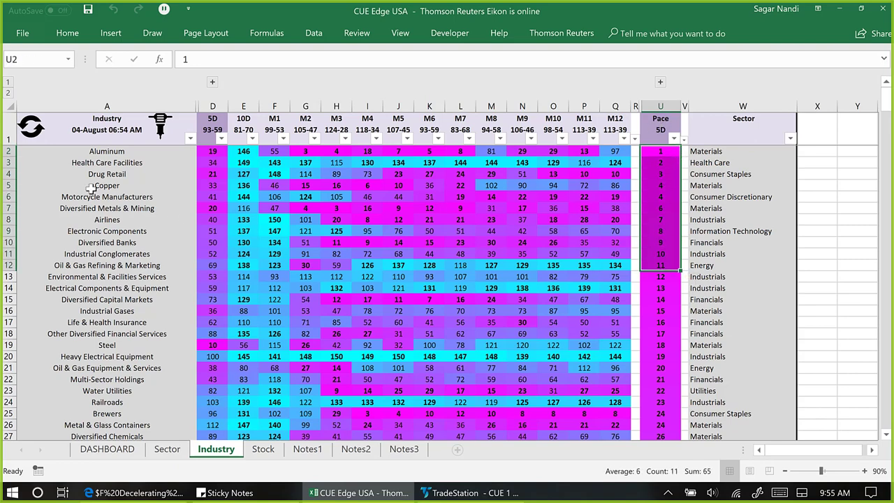
{"action": "left_click", "coordinate": [9, 220]}
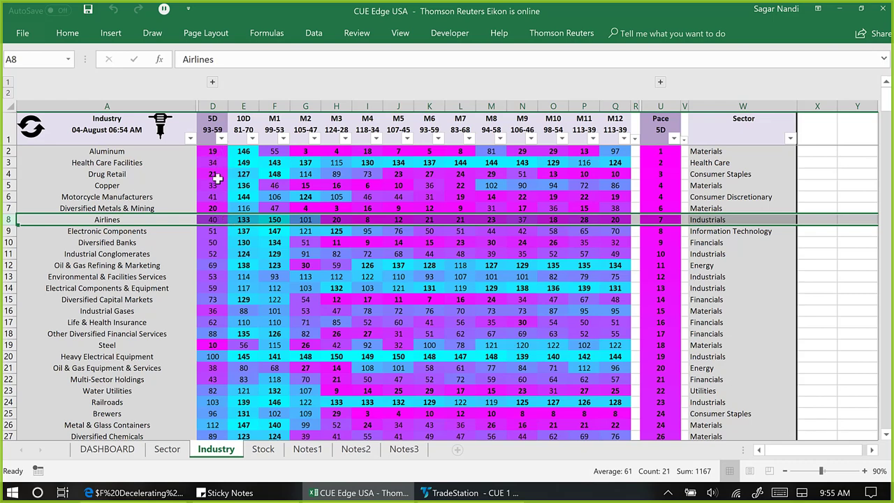
{"action": "left_click", "coordinate": [661, 83]}
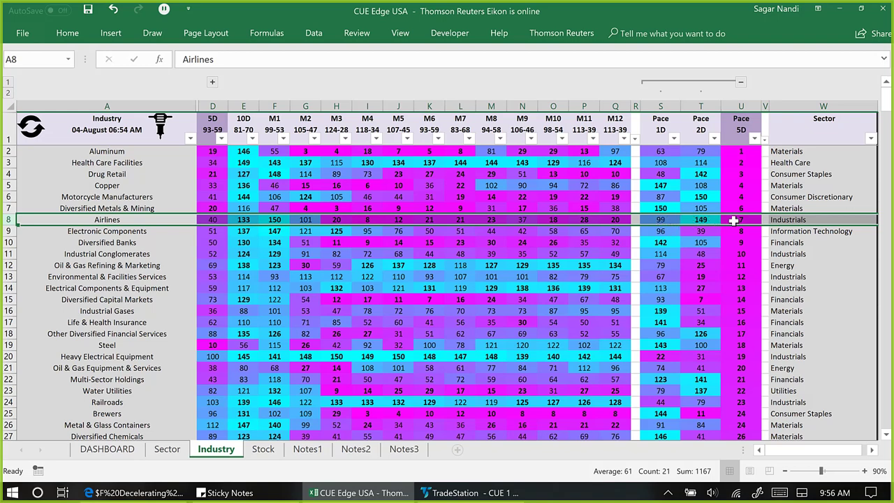
{"action": "left_click", "coordinate": [213, 83]}
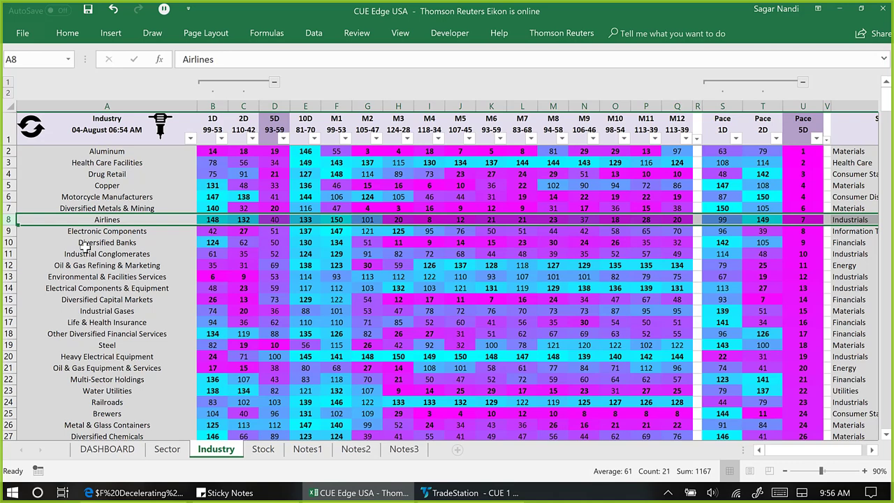
- Drill down from Airlines to its stocks, and switch to TradeStation for the GOL charts
{"action": "left_click", "coordinate": [160, 219]}
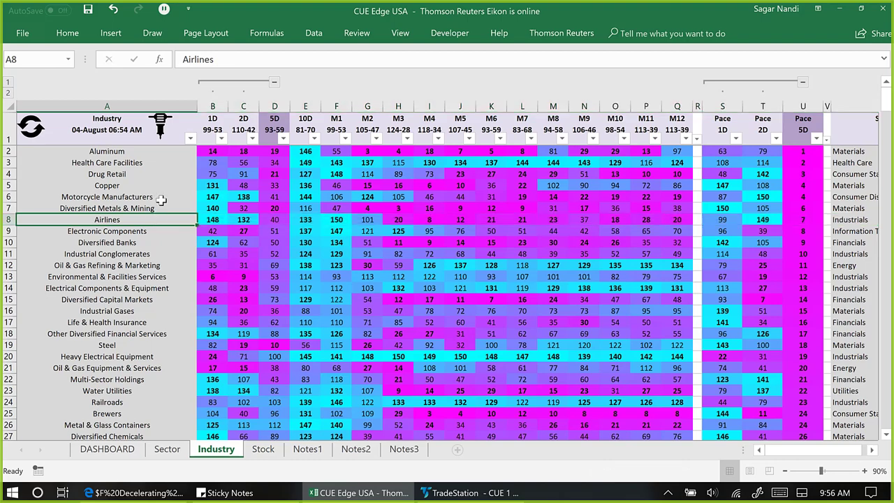
{"action": "left_click", "coordinate": [162, 125]}
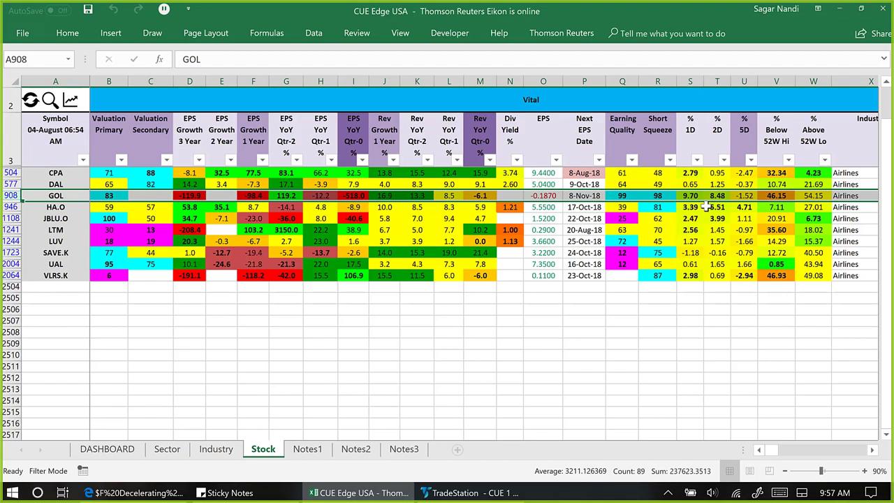
{"action": "left_click", "coordinate": [447, 493]}
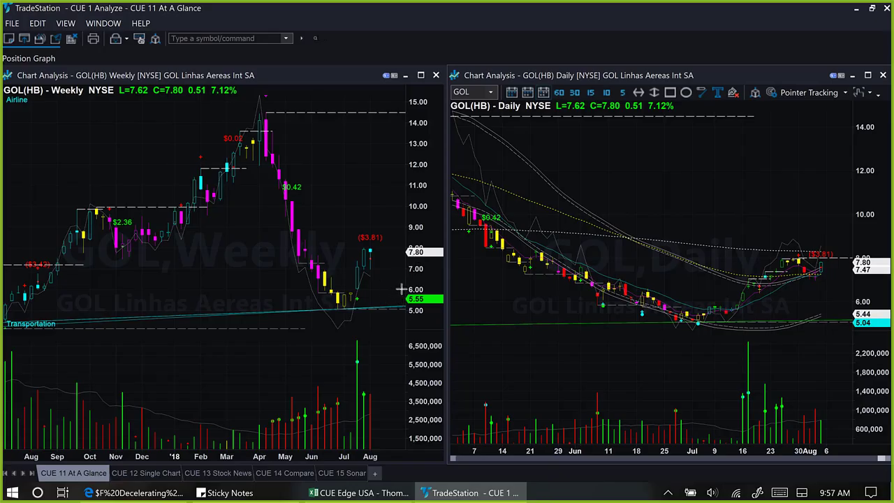
- Annotate GOL's weekly chart with arrows at the latest candles, the ($3.81) earnings label and the latest volume bar
{"action": "left_click_drag", "start_coordinate": [401, 288], "coordinate": [382, 278]}
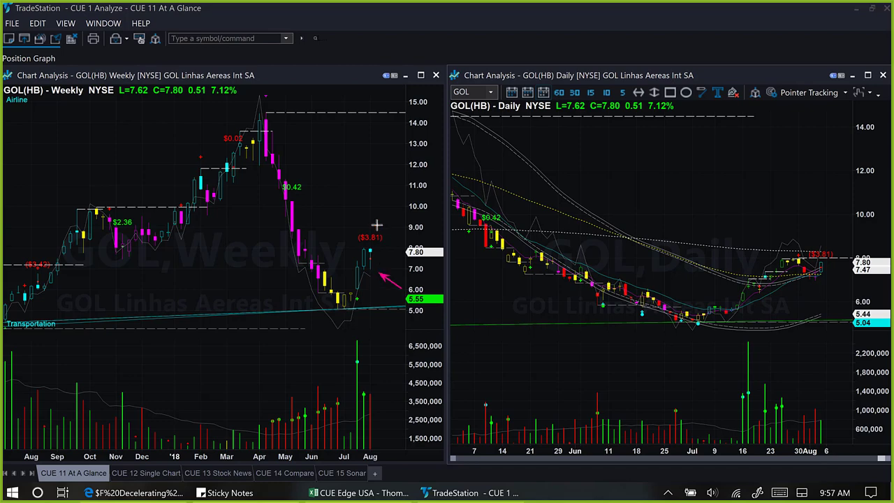
{"action": "left_click_drag", "start_coordinate": [364, 210], "coordinate": [368, 224]}
{"action": "left_click_drag", "start_coordinate": [399, 236], "coordinate": [378, 246]}
{"action": "left_click_drag", "start_coordinate": [385, 365], "coordinate": [374, 383]}
- Annotate GOL's daily chart with arrows at the early-July low, the mid-July breakout, the rally and the early-August pullback and bounce
{"action": "left_click", "coordinate": [671, 364]}
{"action": "left_click", "coordinate": [691, 333]}
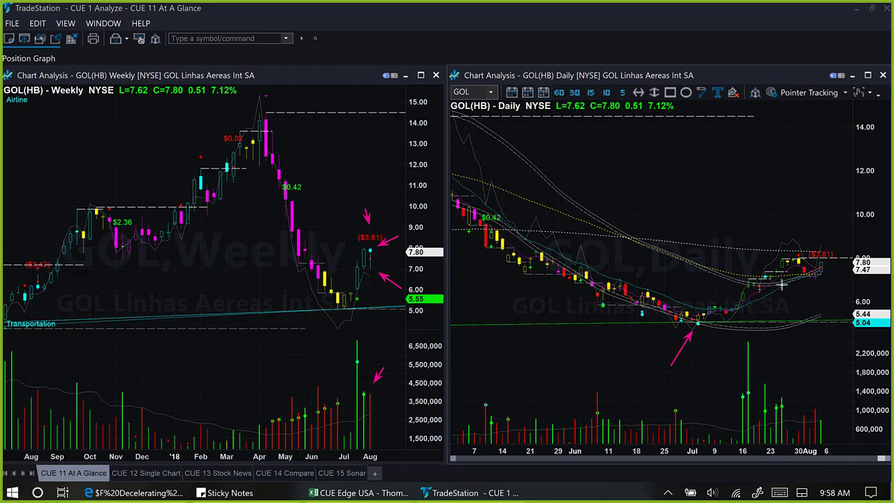
{"action": "left_click", "coordinate": [794, 276]}
{"action": "left_click_drag", "start_coordinate": [723, 357], "coordinate": [732, 319]}
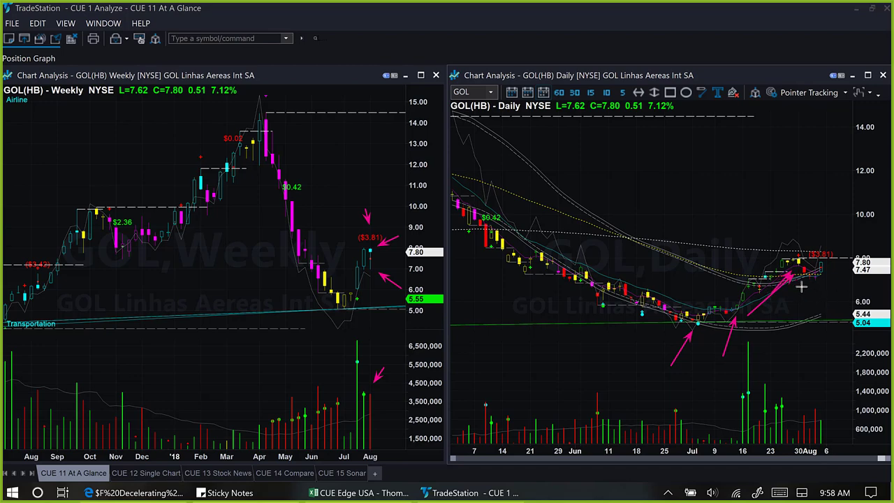
{"action": "left_click_drag", "start_coordinate": [802, 286], "coordinate": [831, 277]}
{"action": "mouse_move", "coordinate": [823, 264]}
{"action": "left_mouse_down"}
{"action": "mouse_move", "coordinate": [848, 263]}
{"action": "mouse_move", "coordinate": [850, 284]}
{"action": "mouse_move", "coordinate": [864, 284]}
{"action": "left_mouse_up"}
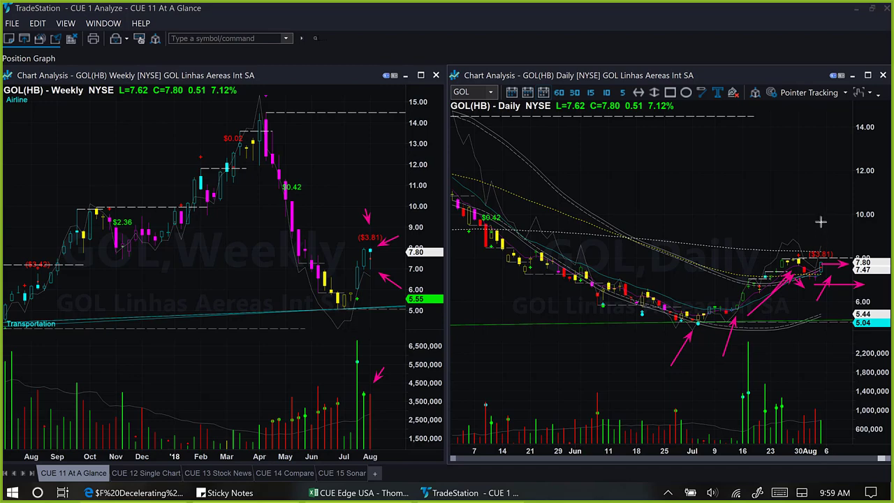
- Mark overhead levels on GOL's daily chart with horizontal arrows, including the yellow line below 8.50 and the level near 9.00
{"action": "left_click_drag", "start_coordinate": [818, 222], "coordinate": [870, 222]}
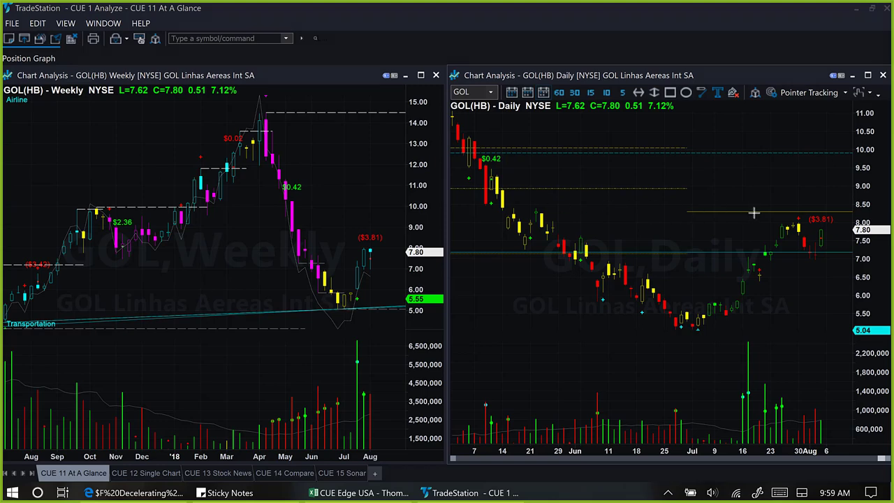
{"action": "left_click_drag", "start_coordinate": [753, 211], "coordinate": [866, 209]}
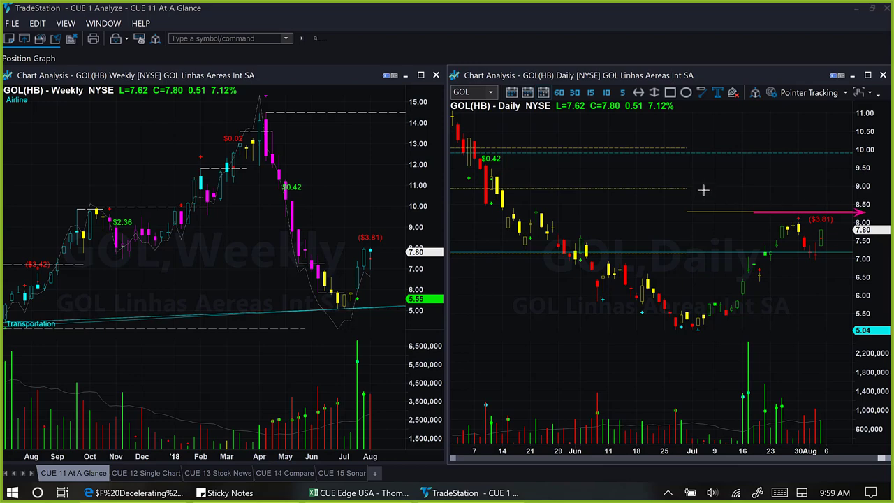
{"action": "left_click_drag", "start_coordinate": [693, 188], "coordinate": [838, 189]}
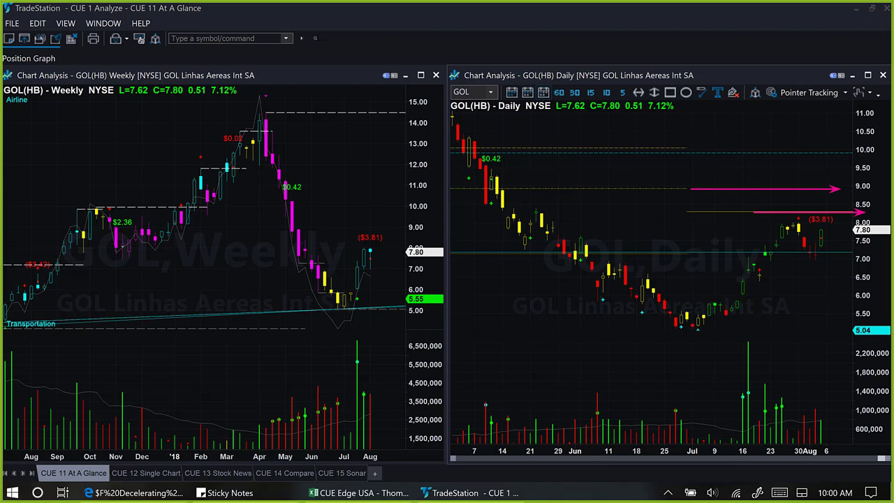
- Open the CUE 360° Analysis sticky note and highlight the decelerating GOL line and the AAPL, FB and BIDU comparison line
{"action": "key", "text": "alt+Tab"}
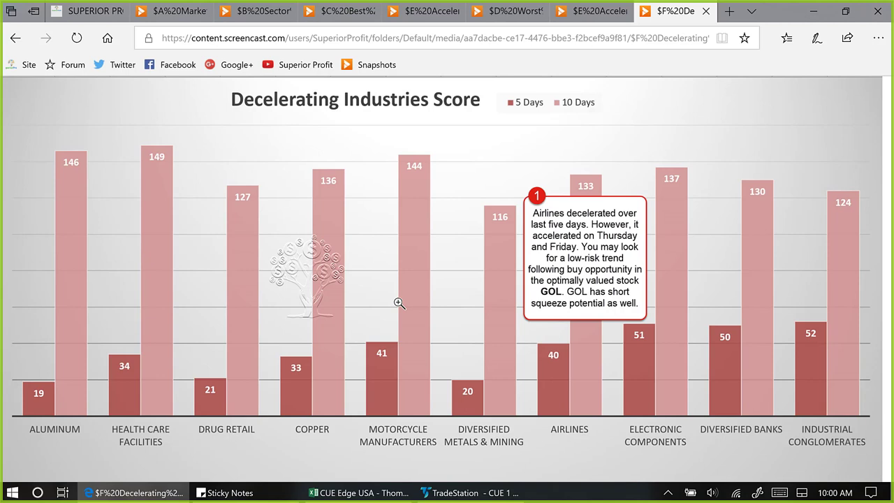
{"action": "left_click", "coordinate": [227, 491]}
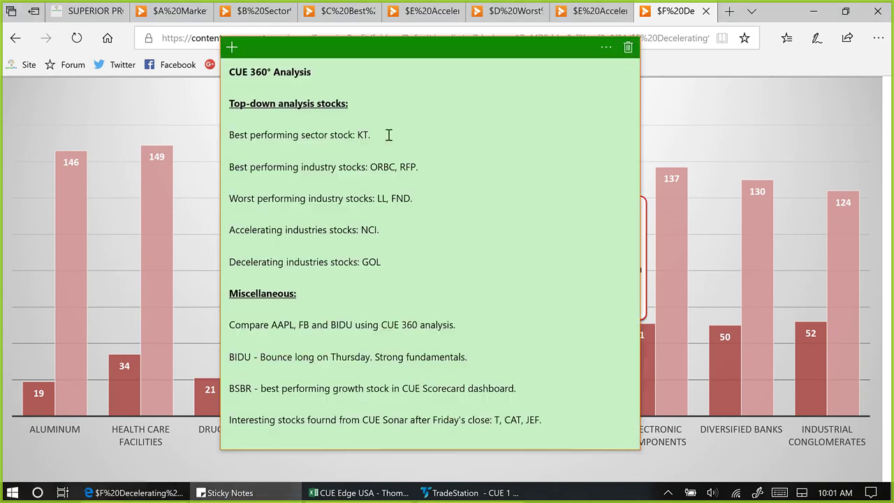
{"action": "triple_click", "coordinate": [370, 261]}
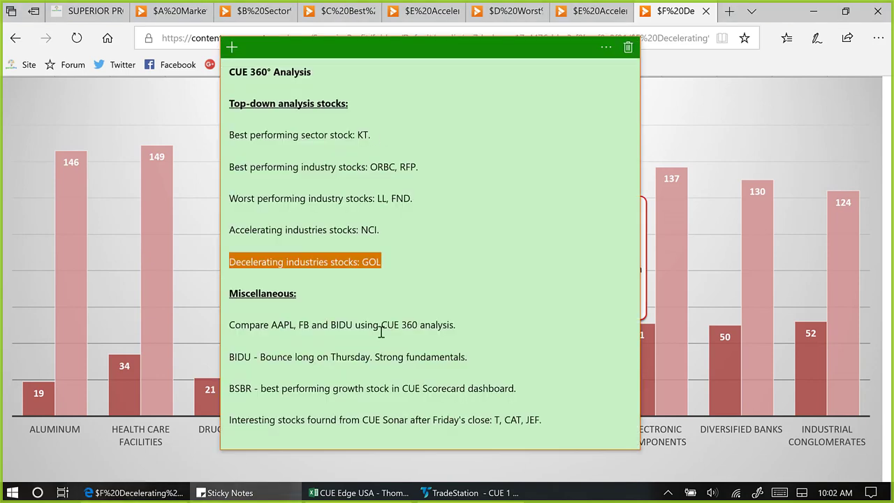
{"action": "left_click_drag", "start_coordinate": [464, 326], "coordinate": [236, 326]}
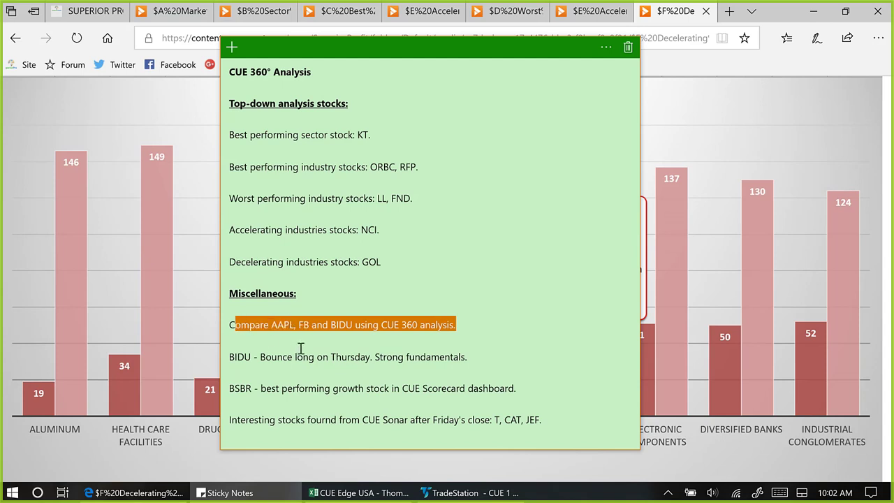
{"action": "left_click", "coordinate": [354, 326]}
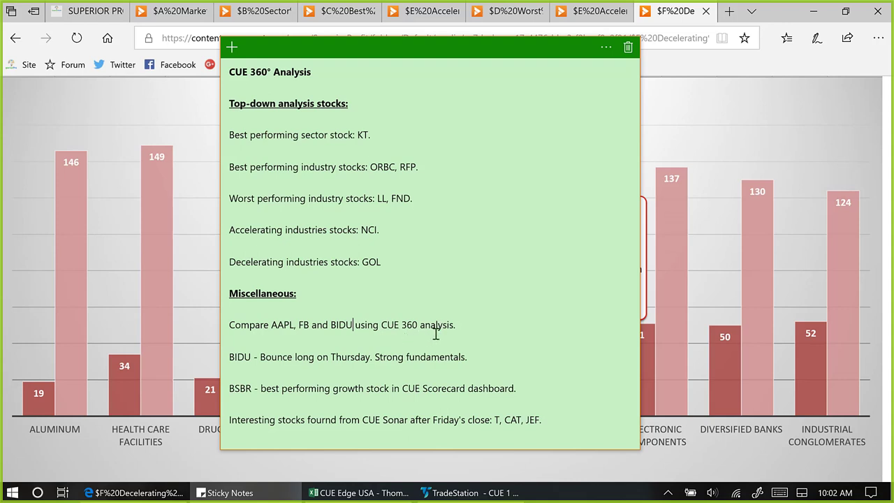
- Switch to the CUE Vital workbook, select the manual list of AAPL.O, FB.O and BIDU.O, and open the Stock sheet
{"action": "left_click", "coordinate": [111, 266]}
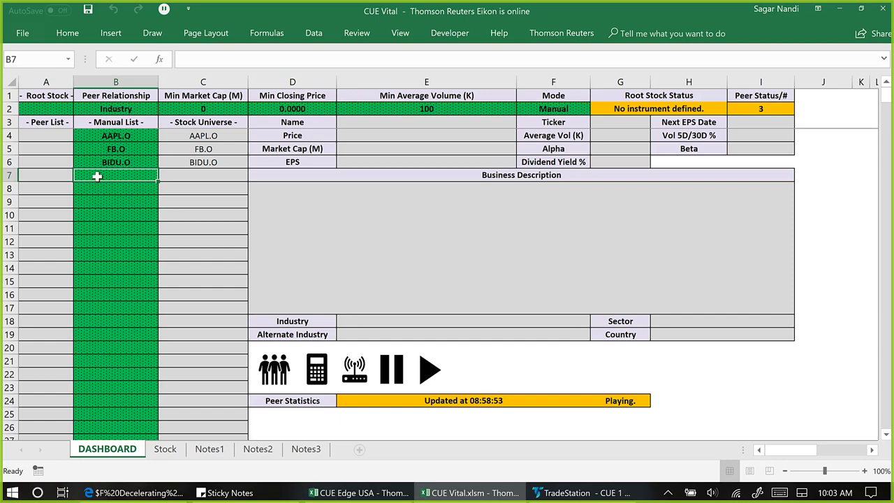
{"action": "left_click_drag", "start_coordinate": [116, 135], "coordinate": [132, 173]}
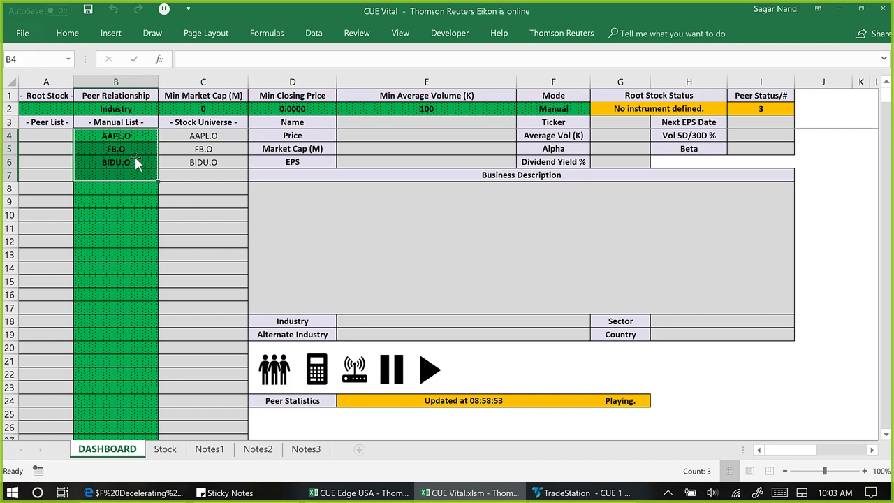
{"action": "left_click", "coordinate": [170, 454]}
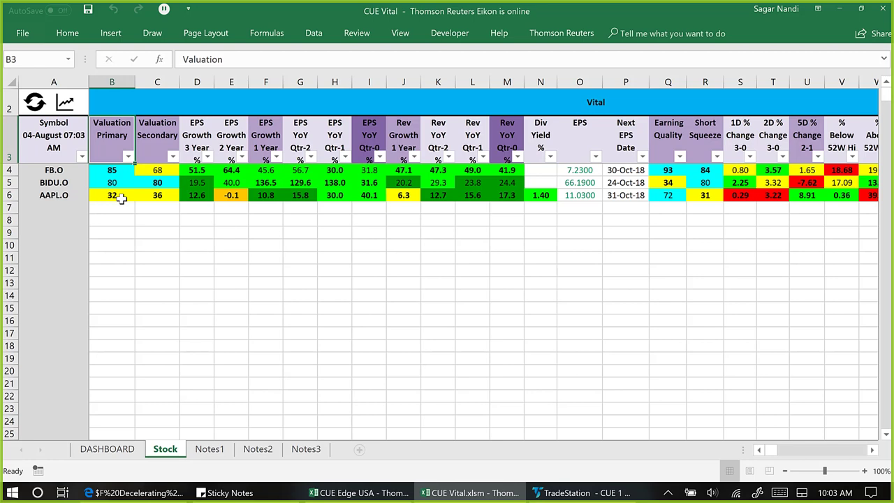
- Go through the Valuation Primary scores of FB, BIDU and AAPL, and select their 3-, 2- and 1-year EPS Growth values
{"action": "key", "text": "Down"}
{"action": "key", "text": "Down"}
{"action": "key", "text": "Down"}
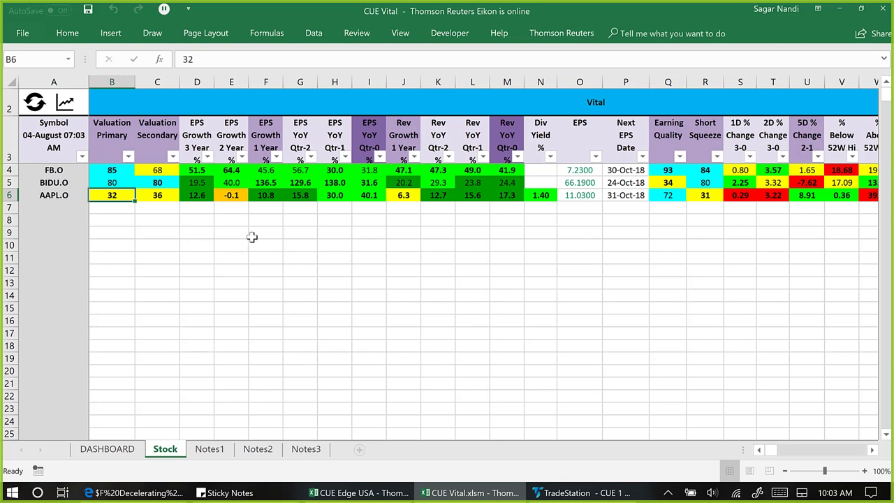
{"action": "left_click_drag", "start_coordinate": [262, 170], "coordinate": [197, 208]}
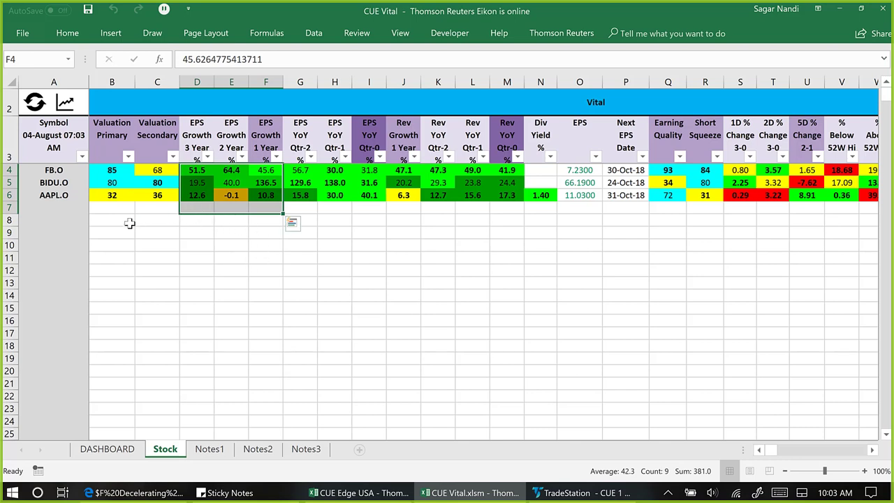
{"action": "left_click_drag", "start_coordinate": [244, 209], "coordinate": [246, 209]}
{"action": "mouse_move", "coordinate": [259, 190]}
- Select the Short Squeeze and Earning Quality values of the three stocks in turn, and the BIDU.O row
{"action": "left_click_drag", "start_coordinate": [697, 141], "coordinate": [692, 201]}
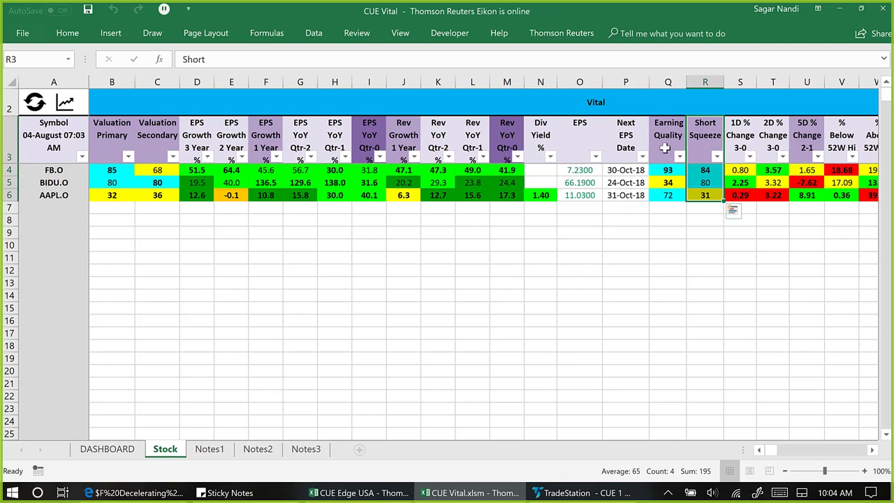
{"action": "left_click_drag", "start_coordinate": [665, 148], "coordinate": [673, 212]}
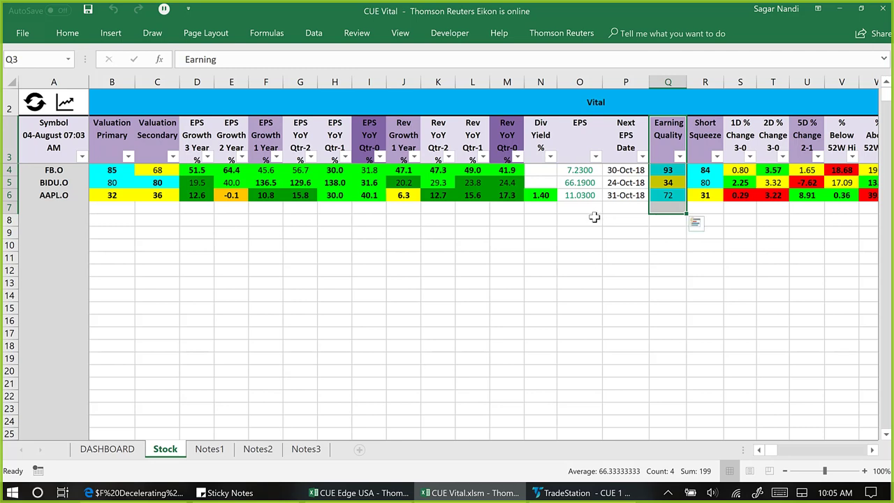
{"action": "left_click", "coordinate": [7, 181]}
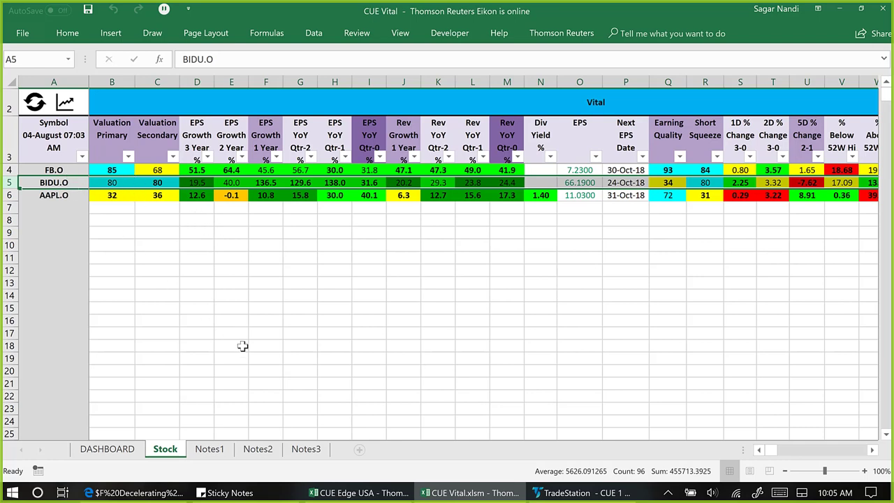
- Switch to TradeStation's comparison charts and annotate FB's daily chart with arrows at the late-July gap down, the latest candle and the support near 168
{"action": "left_click", "coordinate": [565, 492]}
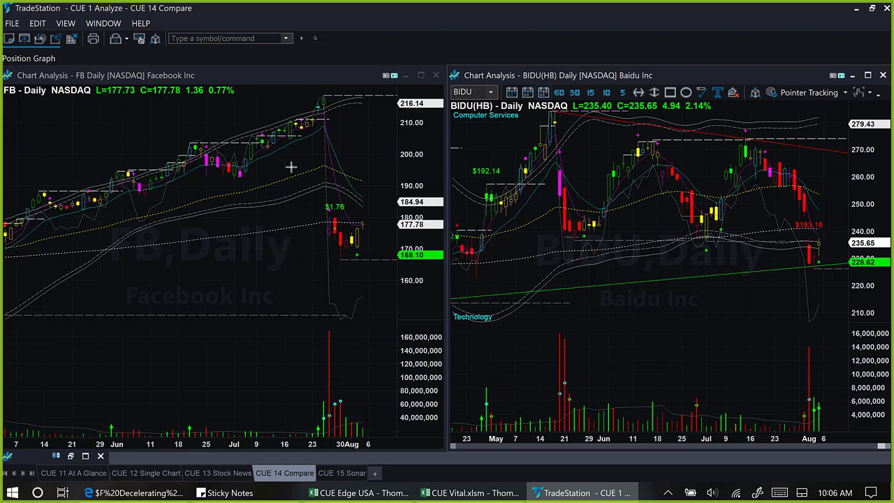
{"action": "left_click_drag", "start_coordinate": [304, 146], "coordinate": [316, 241]}
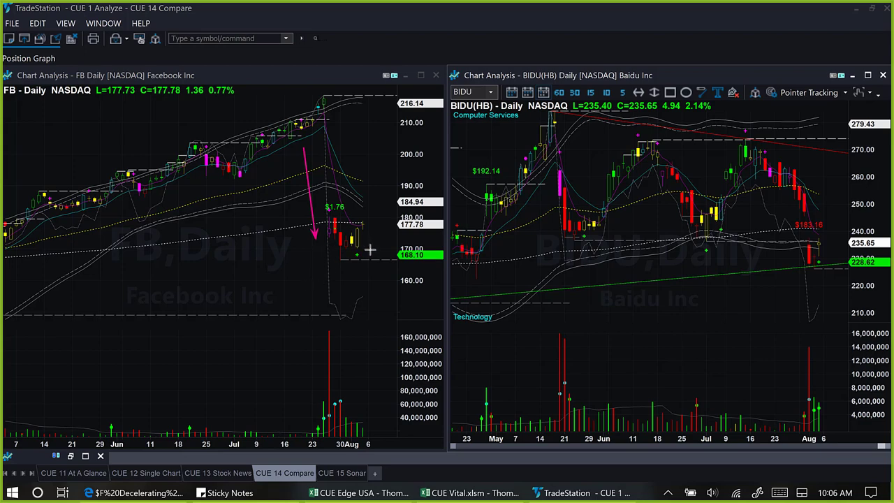
{"action": "left_click", "coordinate": [388, 199]}
{"action": "left_click_drag", "start_coordinate": [347, 260], "coordinate": [232, 259]}
{"action": "left_click_drag", "start_coordinate": [151, 251], "coordinate": [111, 253]}
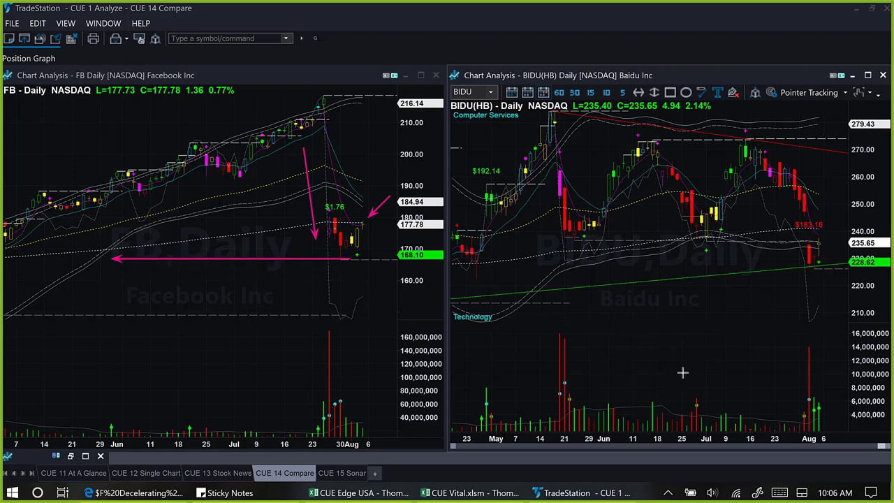
- Annotate BIDU's daily chart with horizontal arrows near 237 and 274 and with arrows along the swings from late May through July
{"action": "left_click_drag", "start_coordinate": [573, 239], "coordinate": [599, 245]}
{"action": "left_click_drag", "start_coordinate": [817, 239], "coordinate": [817, 240]}
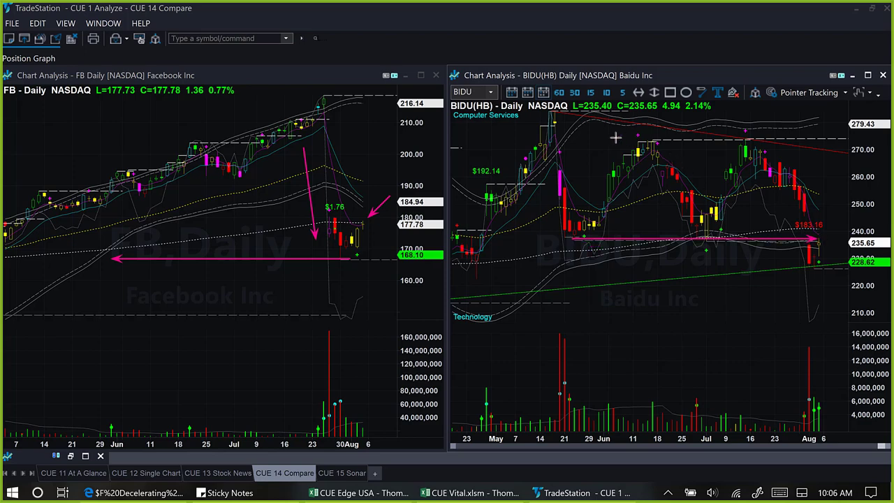
{"action": "left_click_drag", "start_coordinate": [573, 139], "coordinate": [845, 138]}
{"action": "left_click_drag", "start_coordinate": [544, 136], "coordinate": [544, 194]}
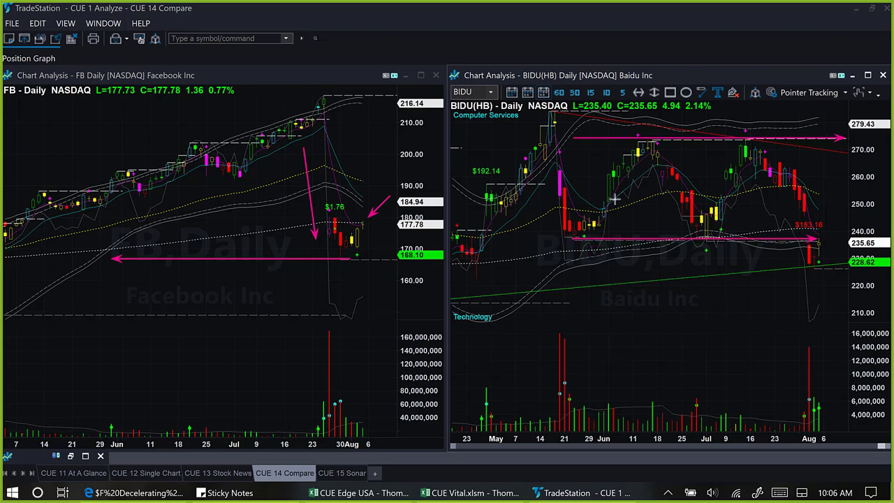
{"action": "mouse_move", "coordinate": [571, 238]}
{"action": "left_mouse_down"}
{"action": "mouse_move", "coordinate": [613, 153]}
{"action": "mouse_move", "coordinate": [681, 236]}
{"action": "left_mouse_up"}
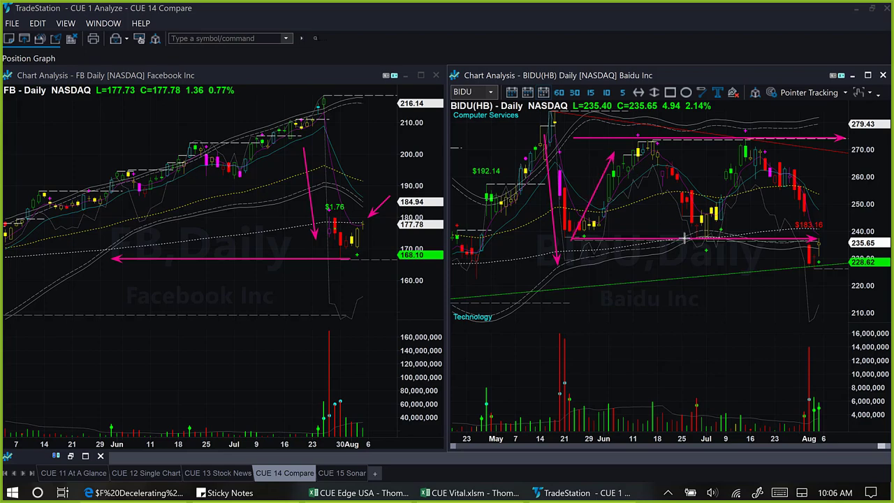
{"action": "left_click_drag", "start_coordinate": [751, 184], "coordinate": [784, 245]}
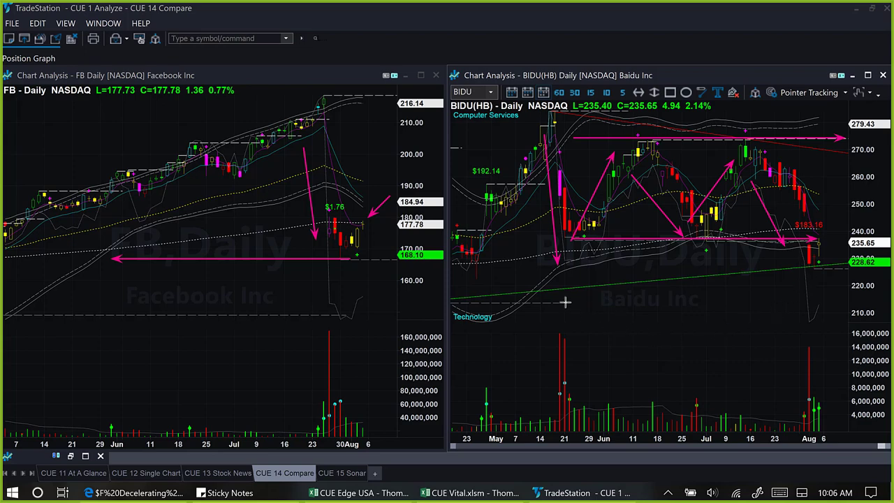
- Mark BIDU's rising support line, early-August low and latest volume bars with arrows, and clear all annotations from the charts
{"action": "left_click_drag", "start_coordinate": [556, 296], "coordinate": [594, 296]}
{"action": "left_click_drag", "start_coordinate": [764, 272], "coordinate": [819, 274]}
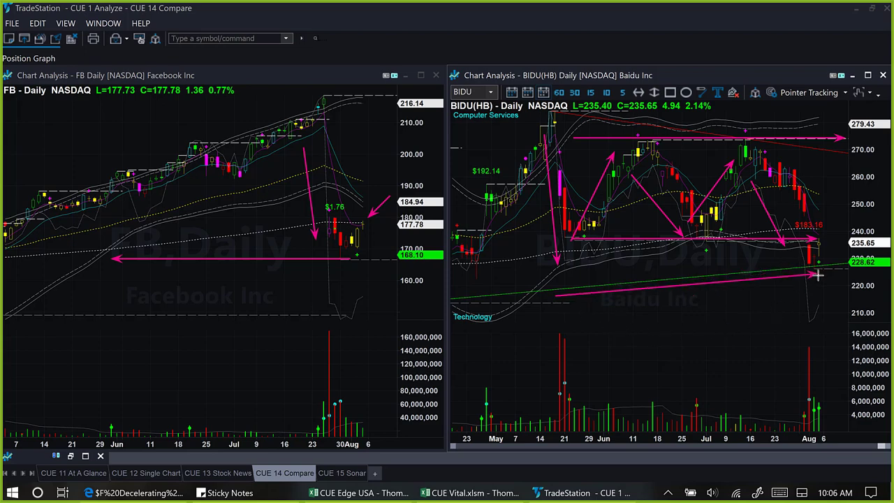
{"action": "left_click_drag", "start_coordinate": [737, 344], "coordinate": [808, 273]}
{"action": "left_click_drag", "start_coordinate": [855, 332], "coordinate": [819, 278]}
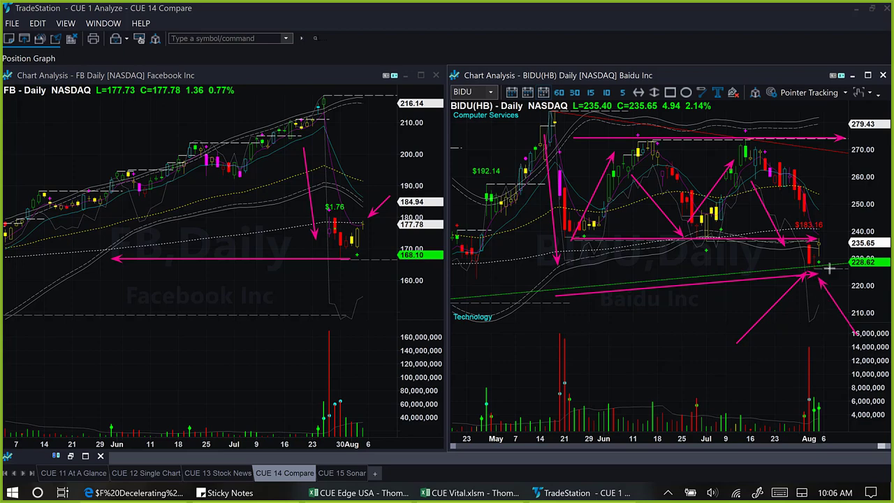
{"action": "left_click_drag", "start_coordinate": [823, 355], "coordinate": [814, 387]}
{"action": "left_click_drag", "start_coordinate": [782, 365], "coordinate": [802, 383]}
{"action": "left_click_drag", "start_coordinate": [854, 297], "coordinate": [821, 274]}
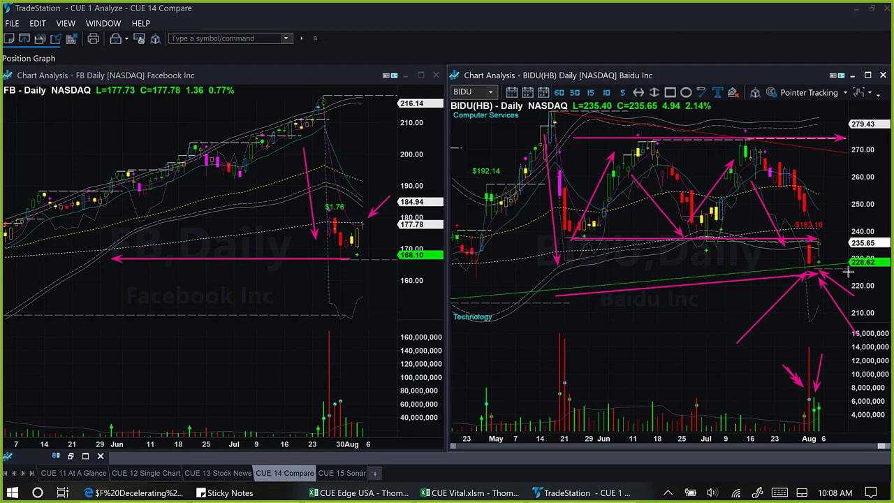
{"action": "key", "text": "Escape"}
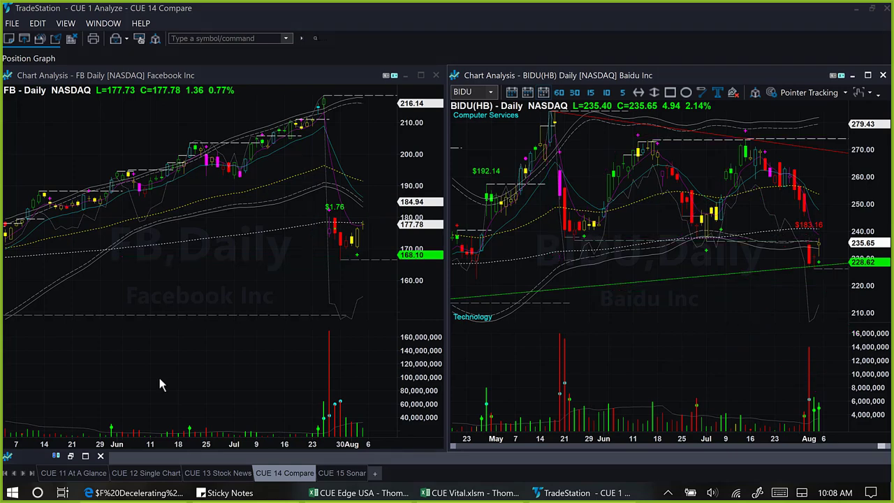
- Open the CUE 11 At A Glance workspace and annotate AAPL's latest weekly candle and early-August daily breakout with arrows, clearing them at the end
{"action": "left_click", "coordinate": [96, 474]}
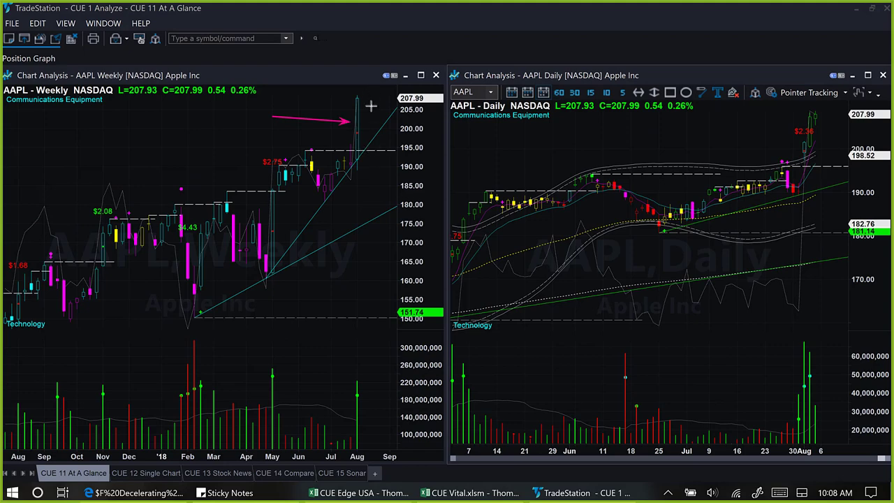
{"action": "left_click_drag", "start_coordinate": [377, 98], "coordinate": [370, 113]}
{"action": "left_click_drag", "start_coordinate": [844, 219], "coordinate": [845, 232]}
{"action": "left_click_drag", "start_coordinate": [811, 177], "coordinate": [812, 169]}
{"action": "left_click_drag", "start_coordinate": [814, 156], "coordinate": [831, 110]}
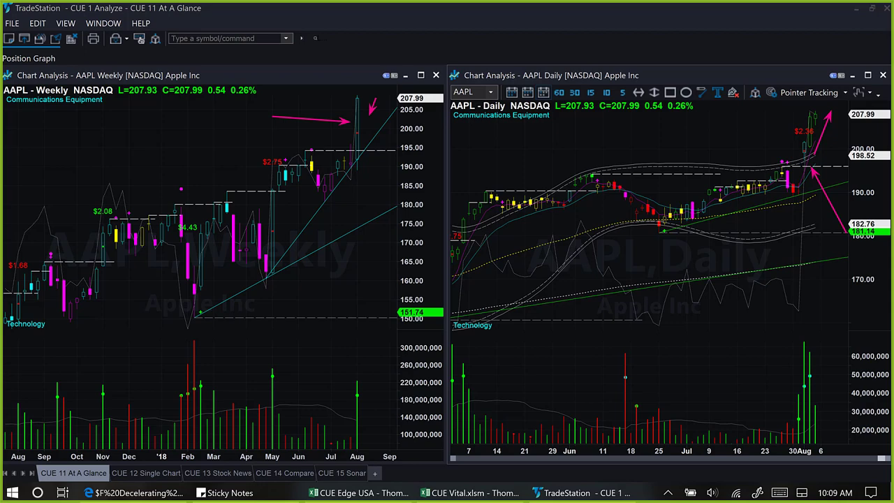
{"action": "key", "text": "Escape"}
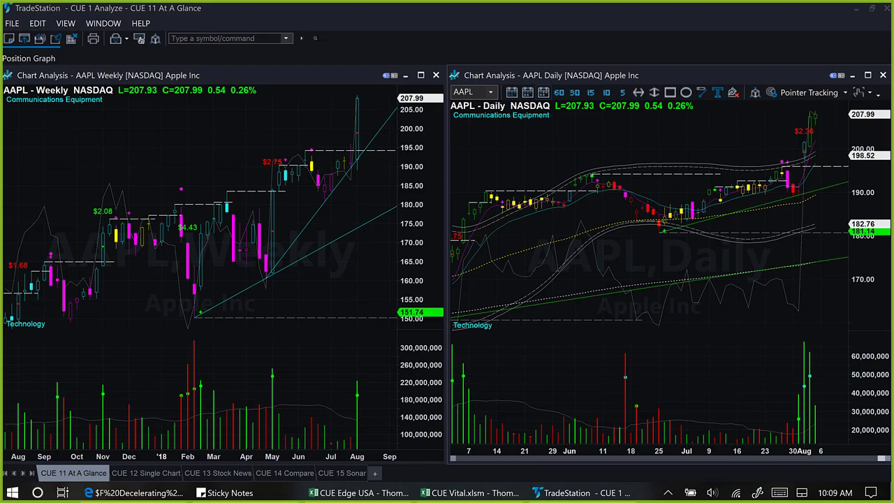
- Bring up the CUE 360° Analysis sticky note and highlight its AAPL/FB/BIDU comparison, BIDU and BSBR entries in turn
{"action": "left_click", "coordinate": [223, 493]}
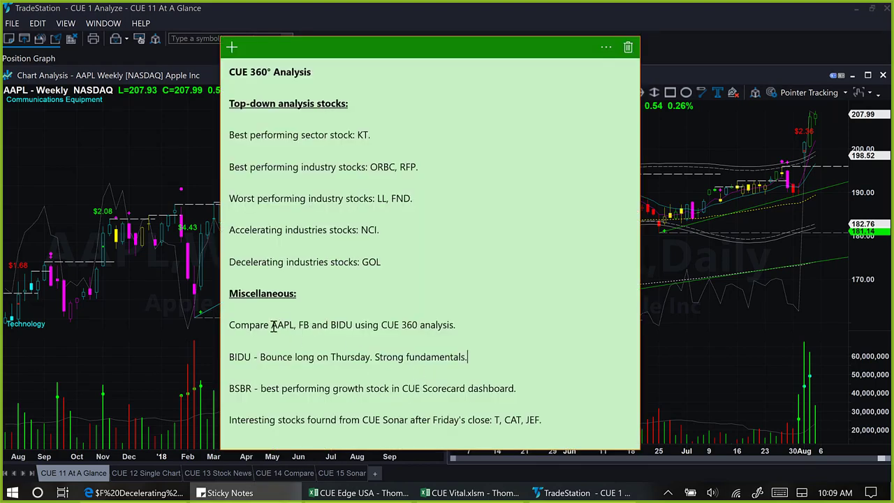
{"action": "left_click_drag", "start_coordinate": [271, 324], "coordinate": [463, 321]}
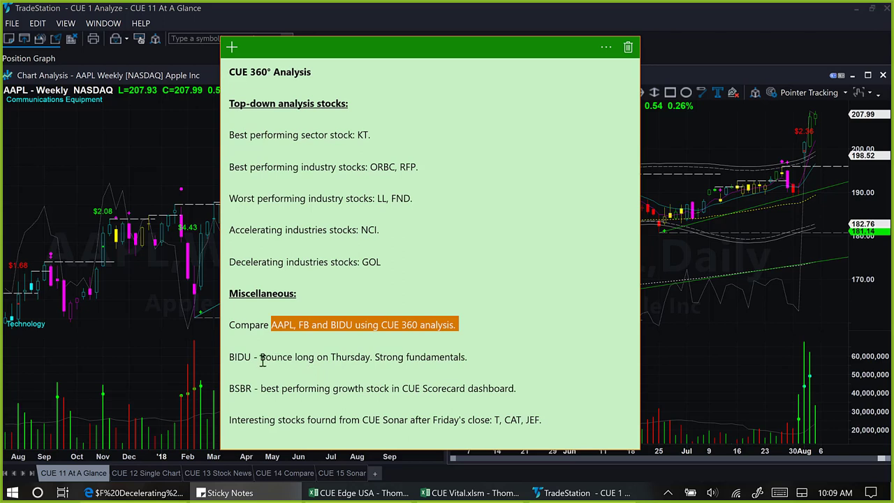
{"action": "left_click_drag", "start_coordinate": [261, 357], "coordinate": [229, 357]}
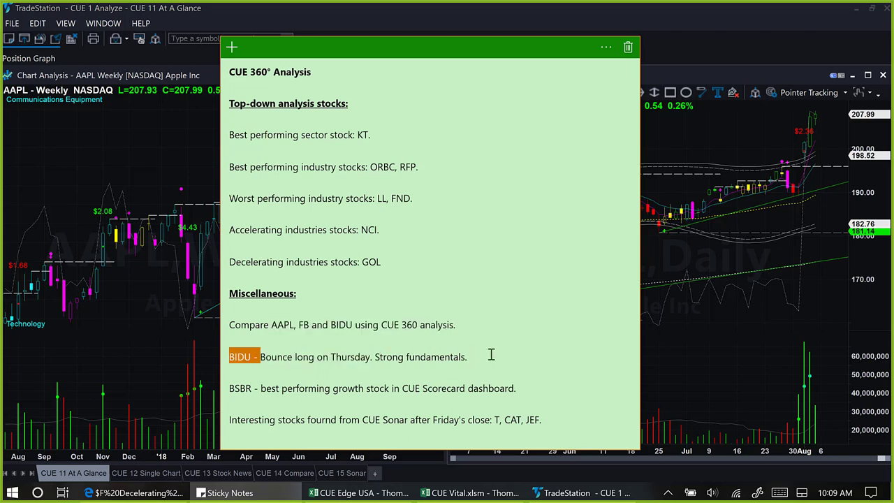
{"action": "left_click_drag", "start_coordinate": [491, 355], "coordinate": [489, 354]}
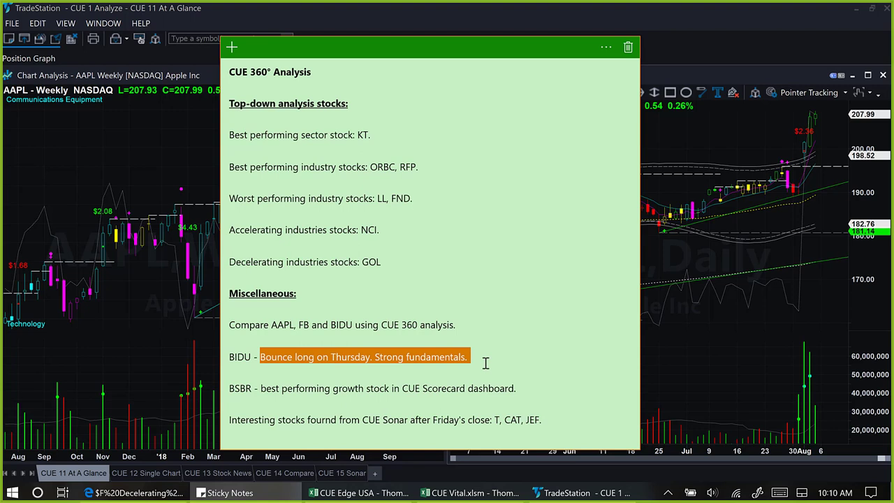
{"action": "left_click", "coordinate": [255, 392]}
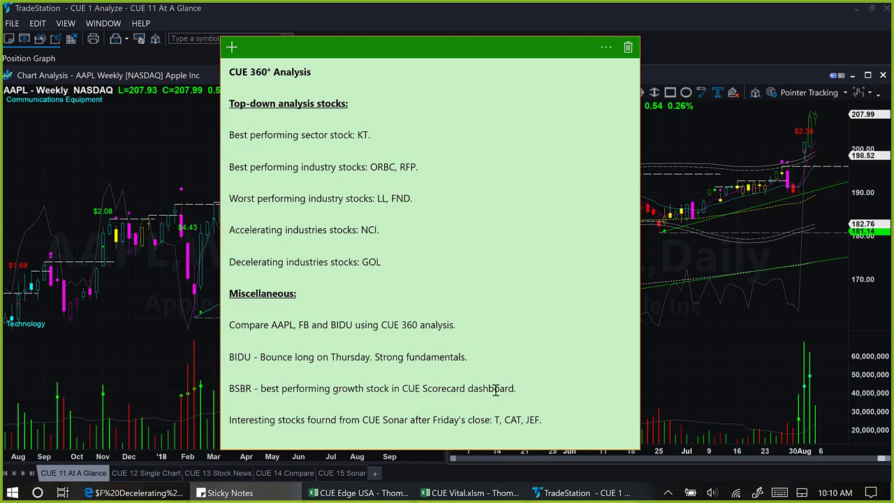
{"action": "left_click_drag", "start_coordinate": [518, 388], "coordinate": [230, 390]}
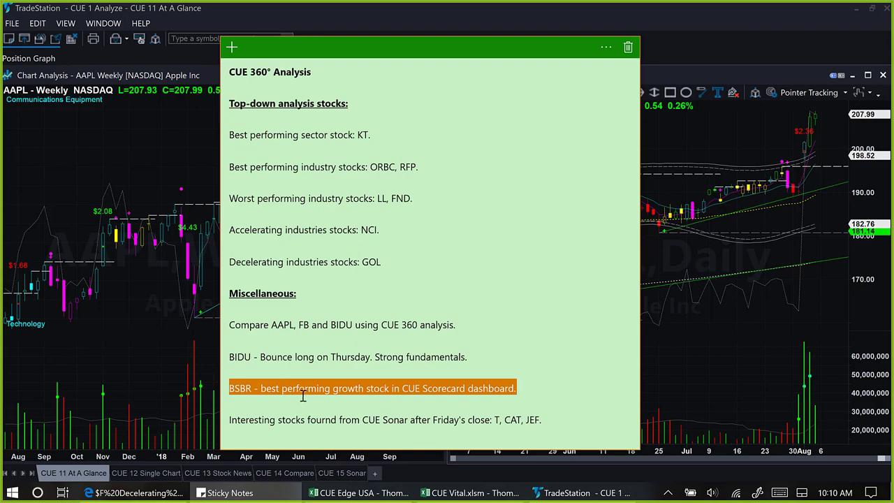
- Select Banco Santander Brasil SA under Best Performing Growth Stocks in the CUE Edge USA dashboard and look it up in the Stock sheet
{"action": "left_click", "coordinate": [347, 493]}
{"action": "scroll", "coordinate": [355, 312], "scroll_direction": "down", "scroll_amount": 3}
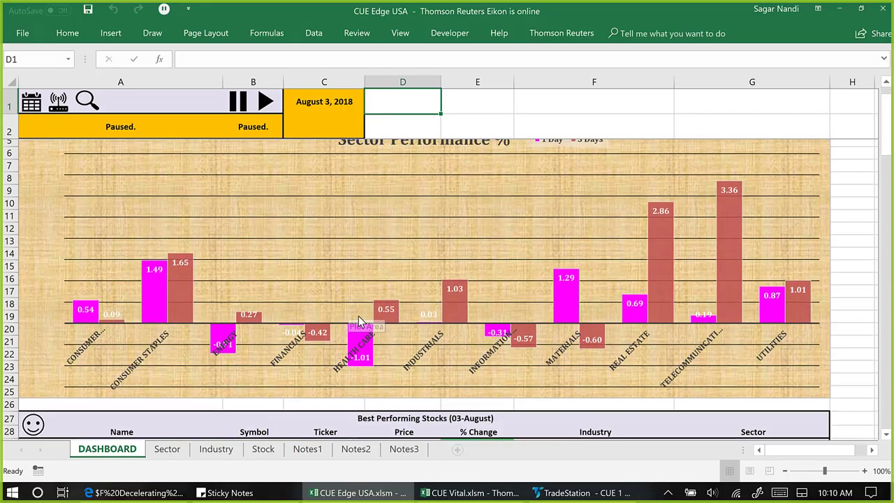
{"action": "scroll", "coordinate": [359, 317], "scroll_direction": "down", "scroll_amount": 6}
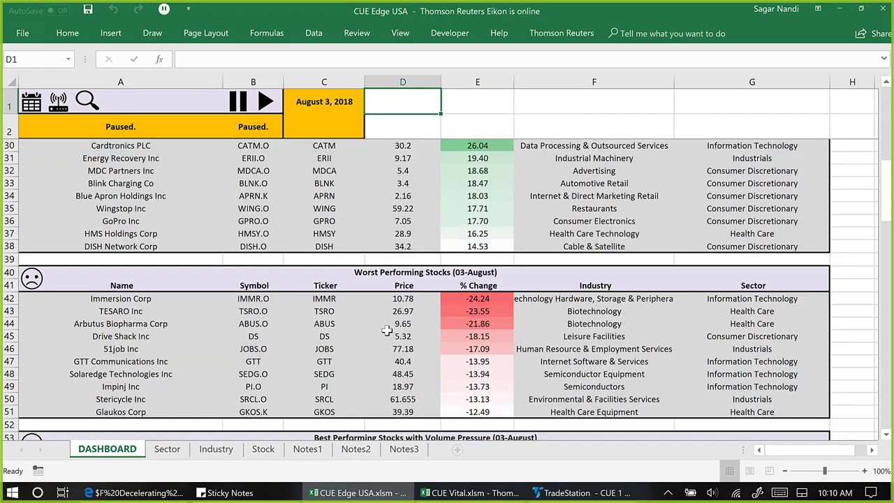
{"action": "scroll", "coordinate": [386, 330], "scroll_direction": "down", "scroll_amount": 7}
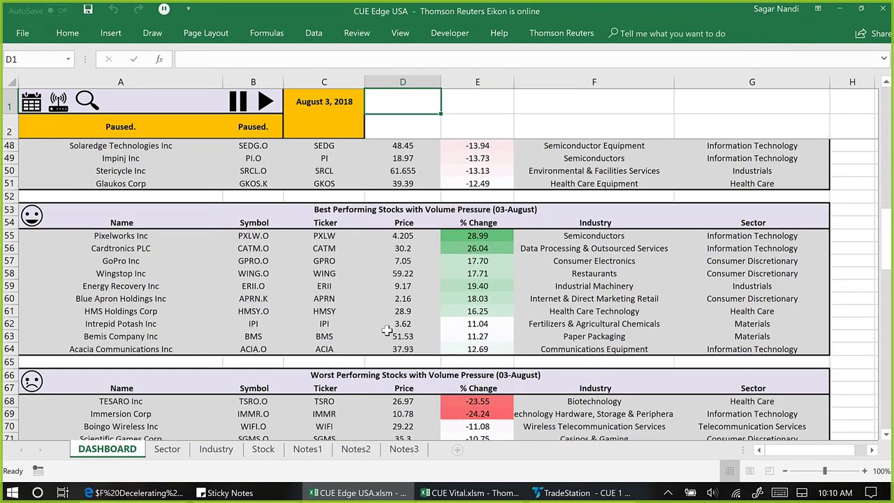
{"action": "scroll", "coordinate": [386, 330], "scroll_direction": "down", "scroll_amount": 15}
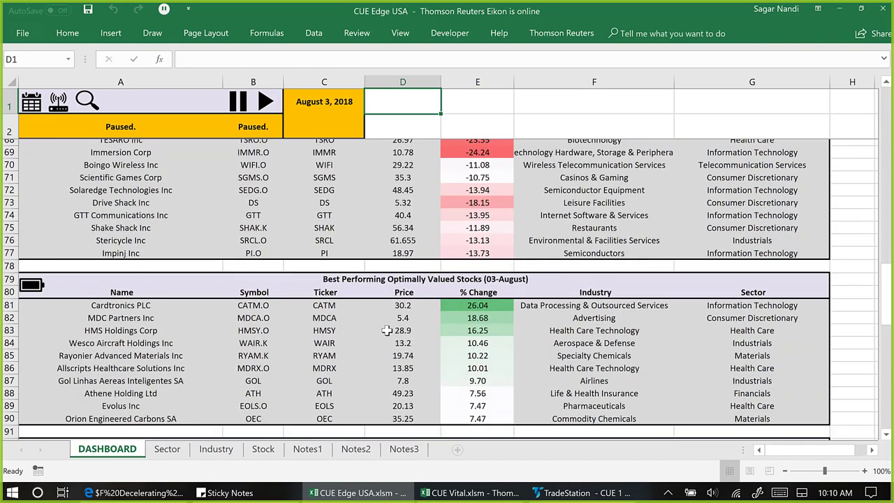
{"action": "left_click", "coordinate": [249, 312]}
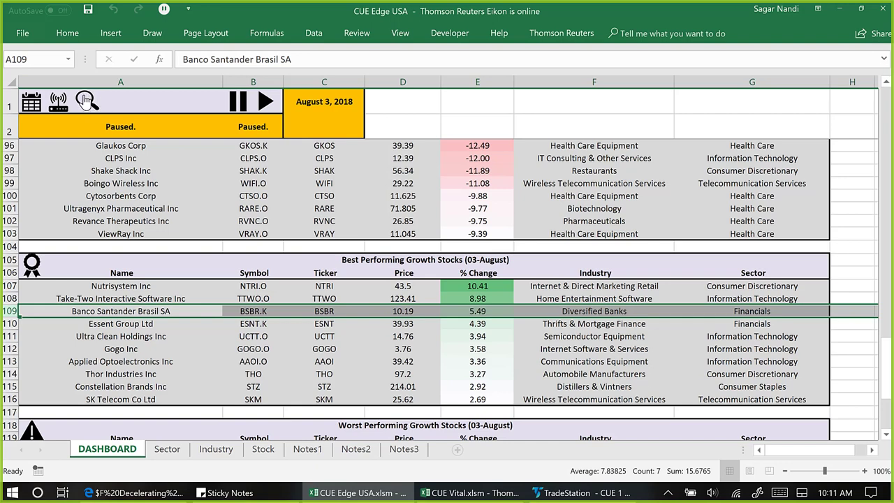
{"action": "left_click", "coordinate": [88, 102]}
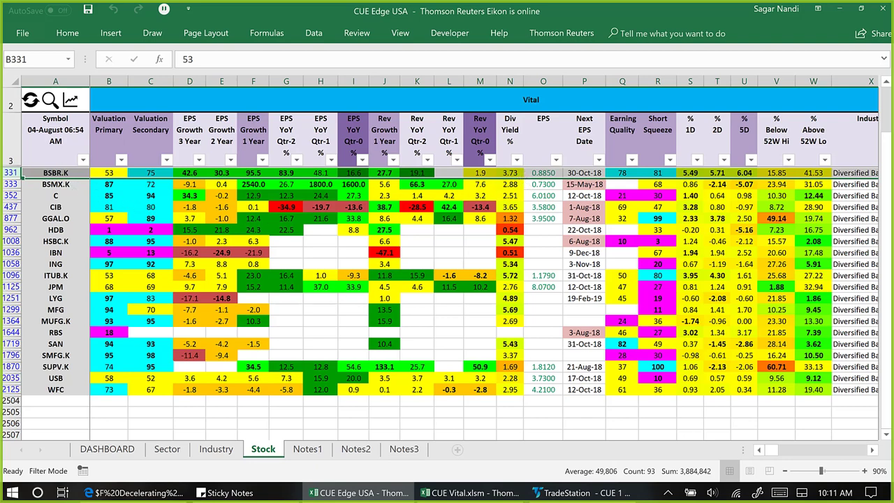
- Switch to TradeStation's BSBR charts and mark the early-July low, the mid-July candles and the latest daily and weekly candles with arrows
{"action": "left_click", "coordinate": [579, 493]}
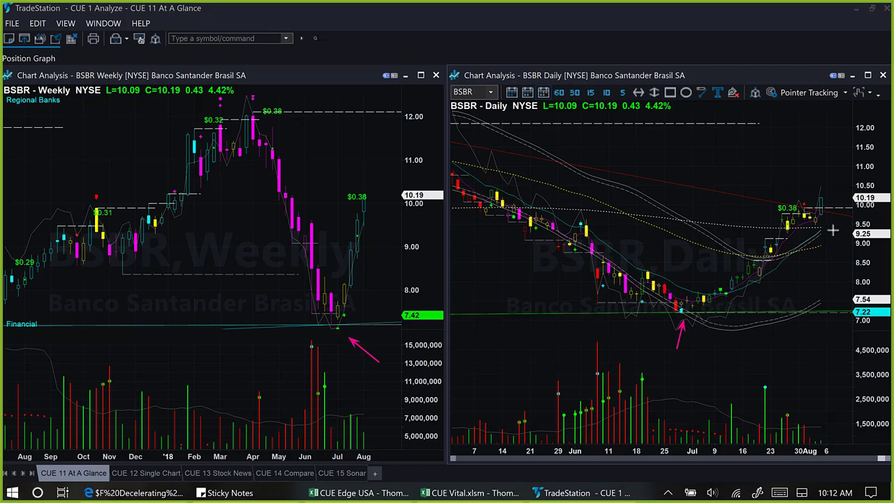
{"action": "left_click_drag", "start_coordinate": [751, 335], "coordinate": [693, 318]}
{"action": "left_click_drag", "start_coordinate": [776, 332], "coordinate": [736, 297]}
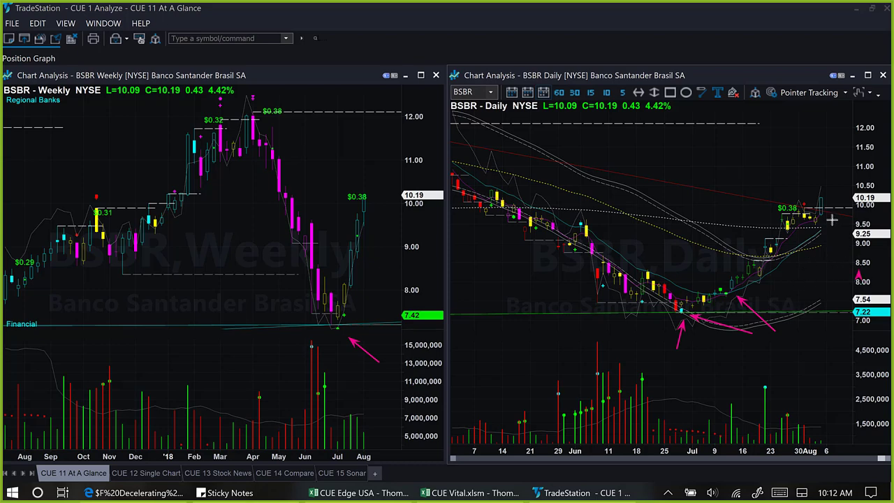
{"action": "left_click_drag", "start_coordinate": [859, 277], "coordinate": [826, 221]}
{"action": "left_click_drag", "start_coordinate": [397, 248], "coordinate": [368, 214]}
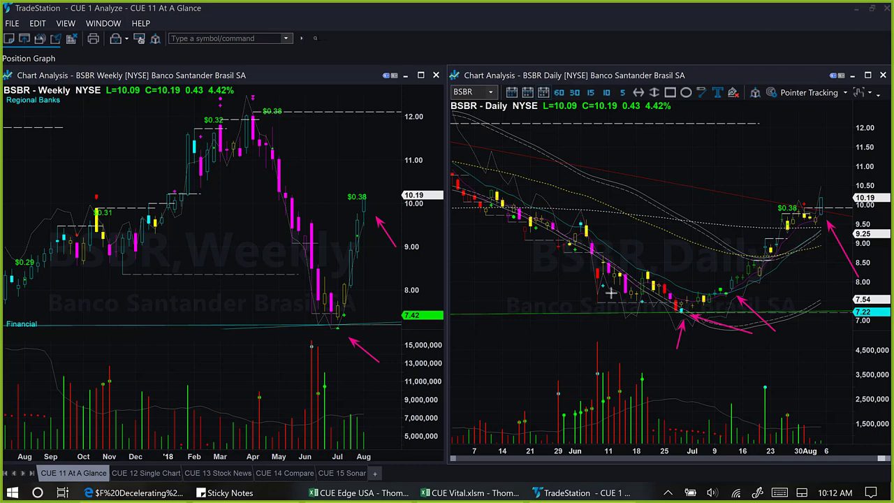
- Add arrows along the June decline and the July rally on BSBR's daily chart, and at the latest candle near 10
{"action": "left_click_drag", "start_coordinate": [486, 233], "coordinate": [602, 296]}
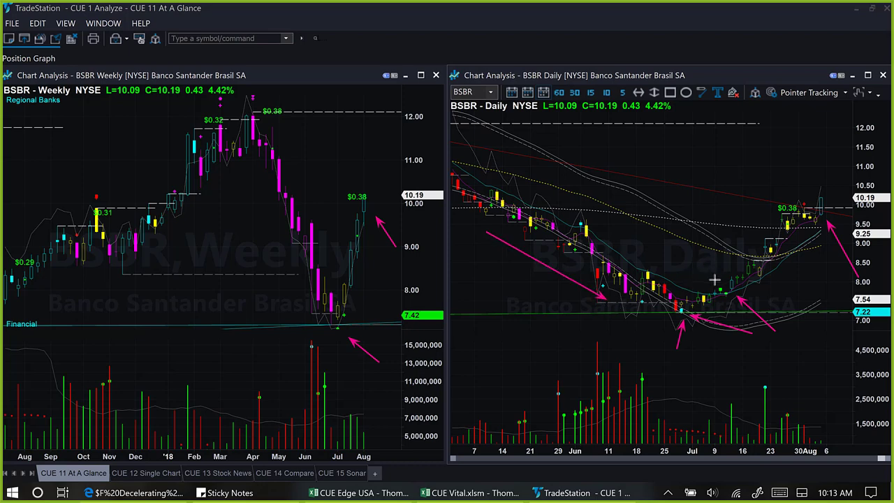
{"action": "left_click_drag", "start_coordinate": [715, 279], "coordinate": [740, 244]}
{"action": "left_click_drag", "start_coordinate": [776, 205], "coordinate": [775, 207]}
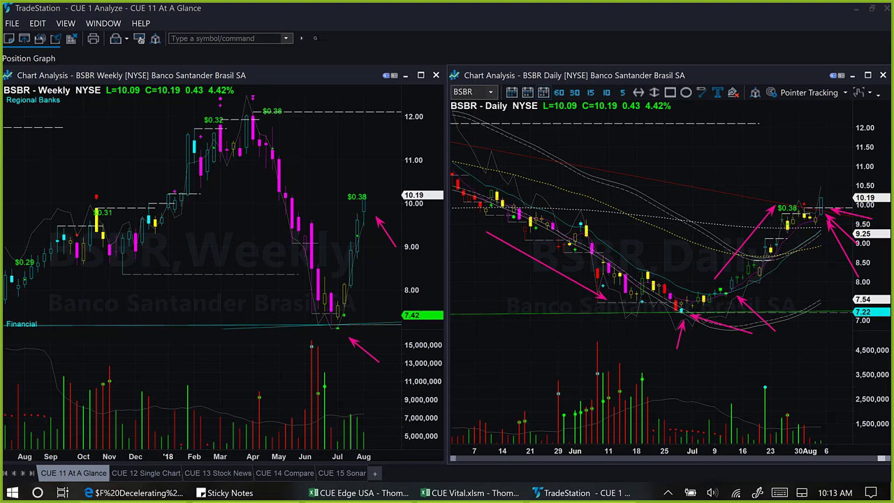
- Highlight the sticky note's line on the CUE Sonar stocks T, CAT and JEF, and open the CUE 15 Sonar workspace
{"action": "left_click", "coordinate": [224, 493]}
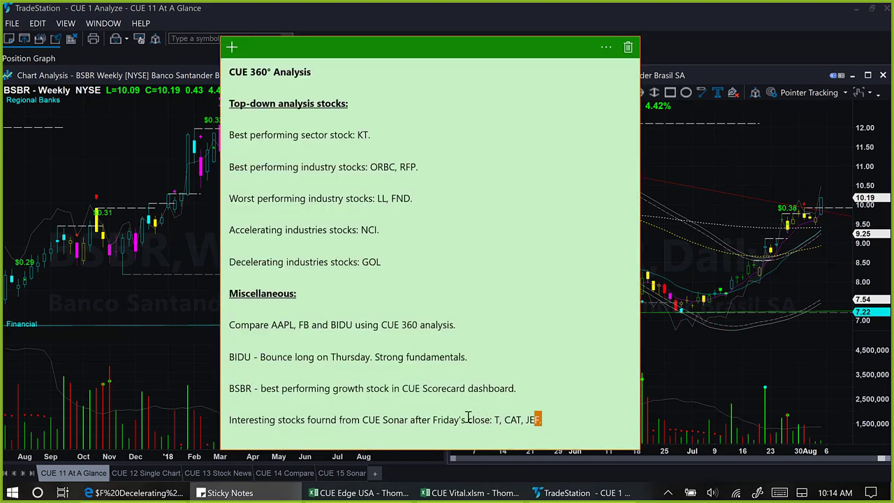
{"action": "left_click_drag", "start_coordinate": [468, 417], "coordinate": [224, 419]}
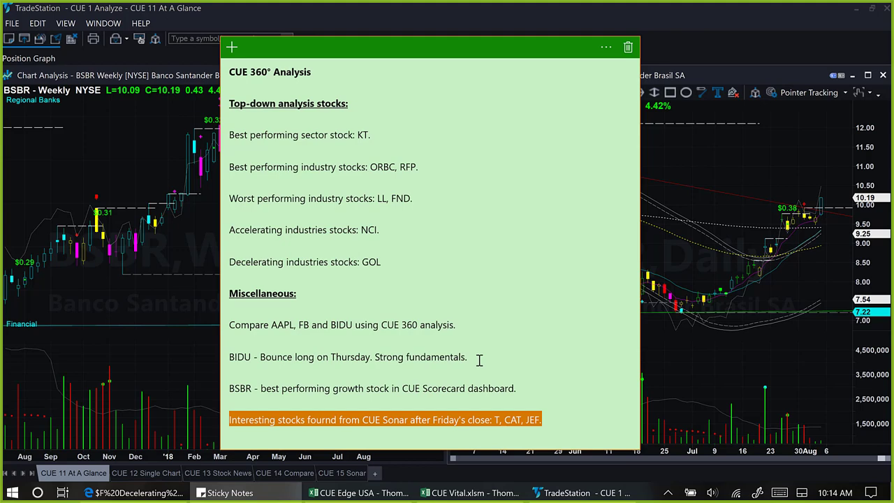
{"action": "left_click", "coordinate": [342, 473]}
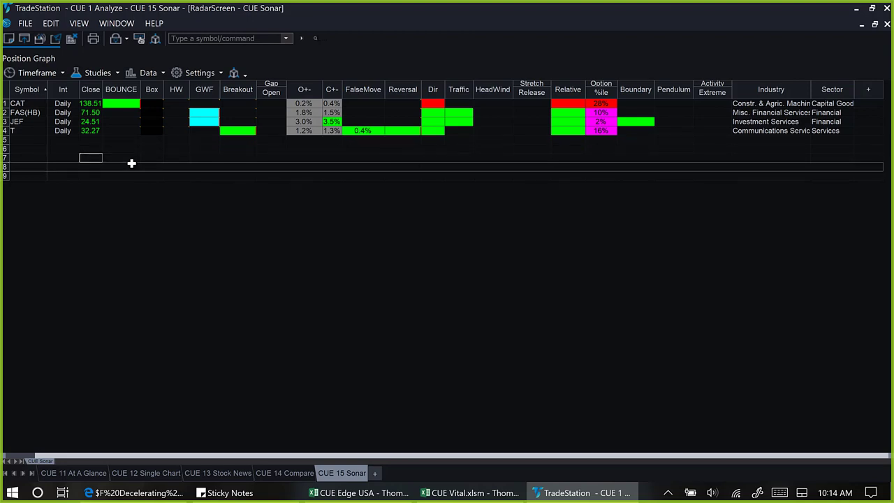
- Examine CAT's BOUNCE signal in the CUE Sonar RadarScreen, next to the FAS(HB) row
{"action": "left_click", "coordinate": [70, 113]}
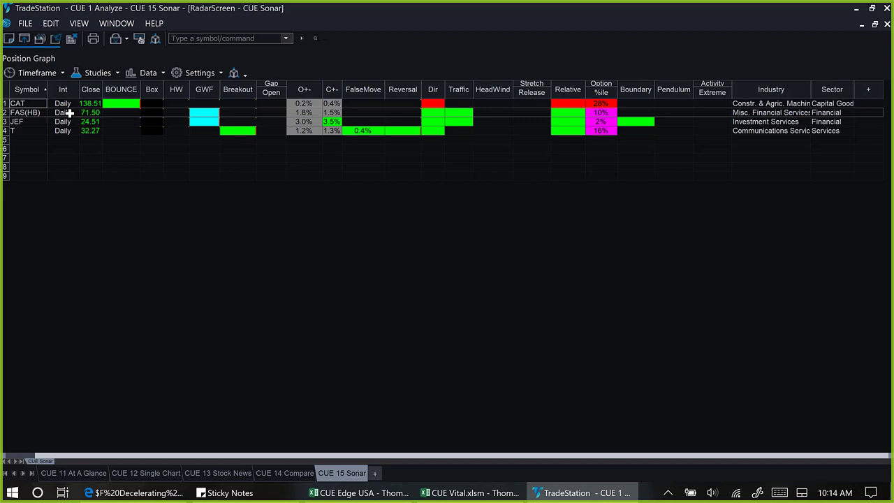
{"action": "left_click", "coordinate": [129, 104]}
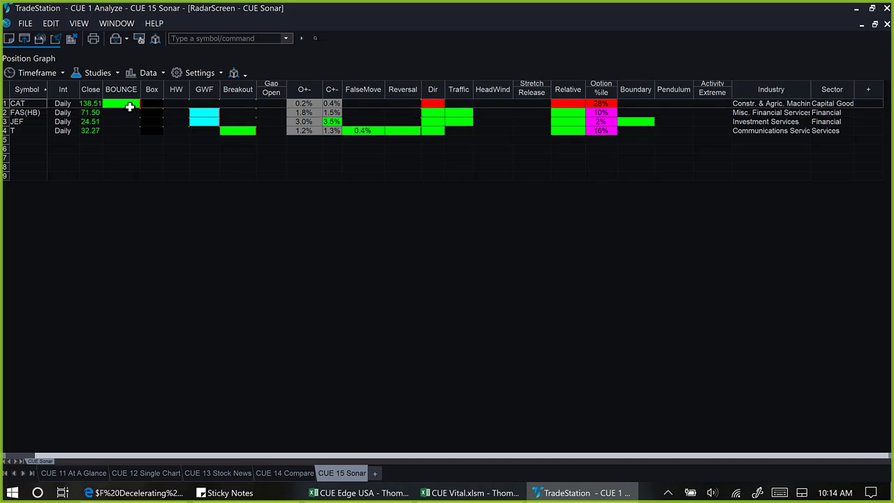
{"action": "left_click", "coordinate": [135, 107]}
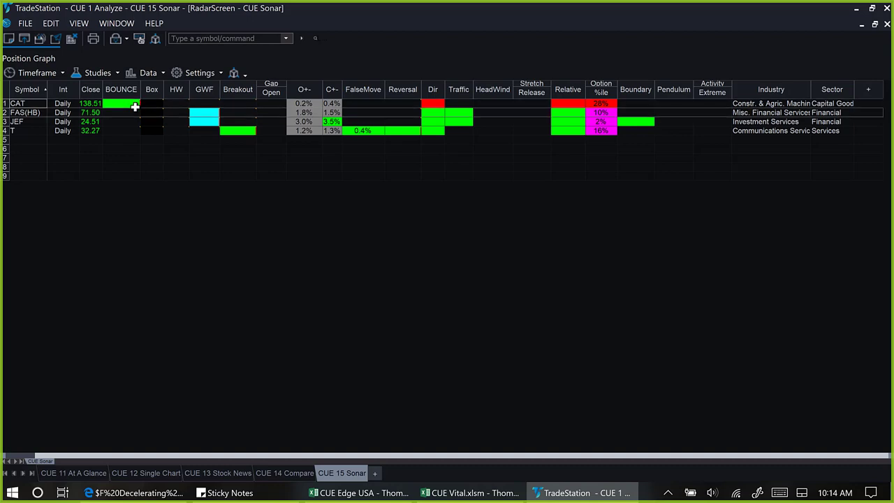
{"action": "left_click", "coordinate": [134, 106]}
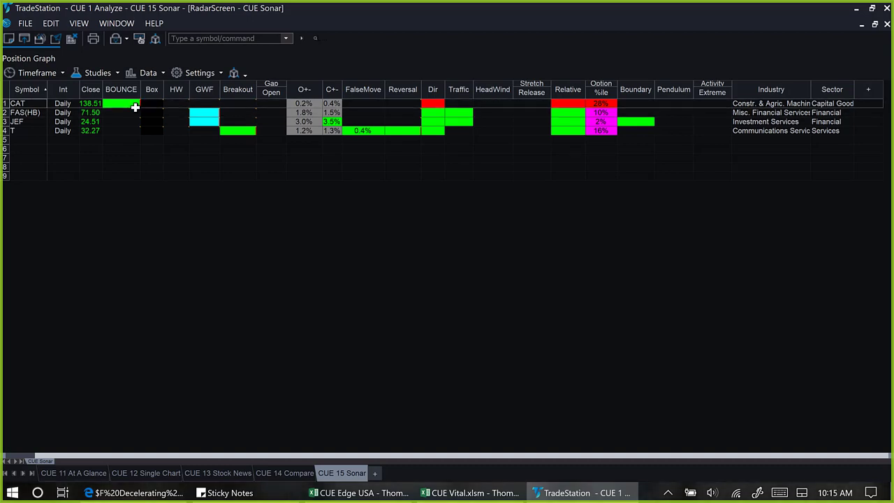
- Compare the BOUNCE and GWF signals of FAS(HB) and JEF with the CAT and T rows in the CUE Sonar RadarScreen
{"action": "left_click", "coordinate": [60, 123]}
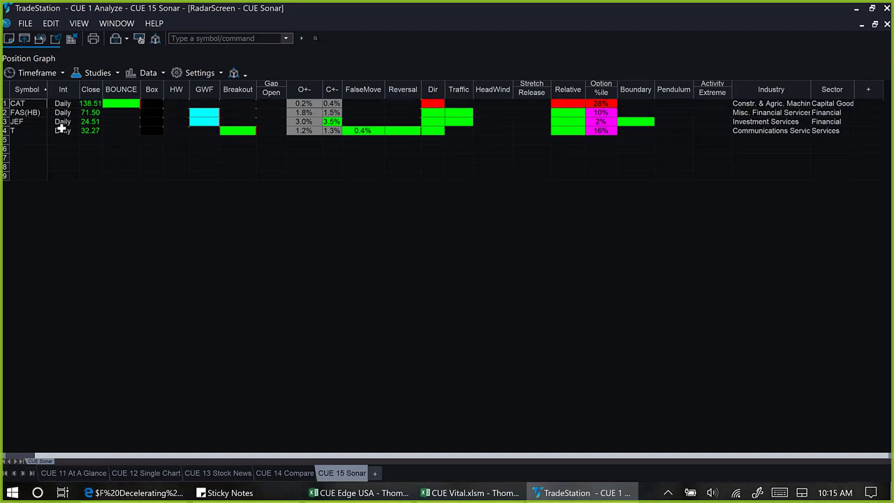
{"action": "left_click", "coordinate": [27, 110]}
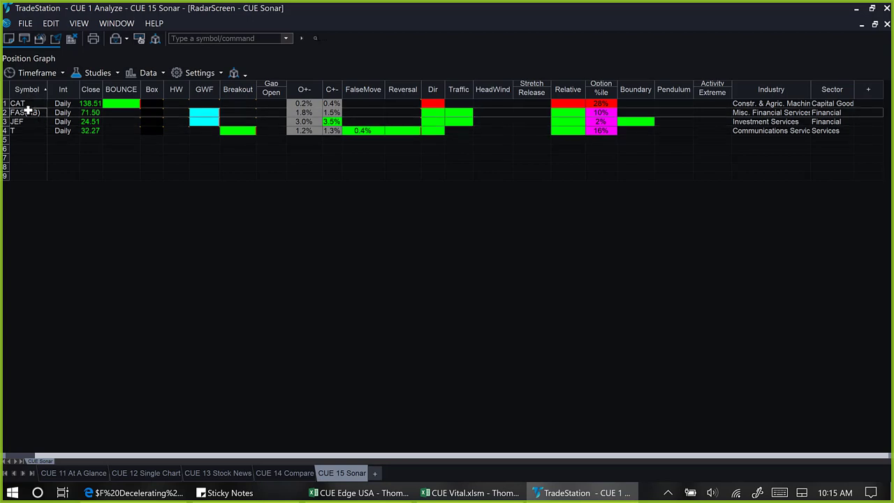
{"action": "left_click", "coordinate": [203, 120]}
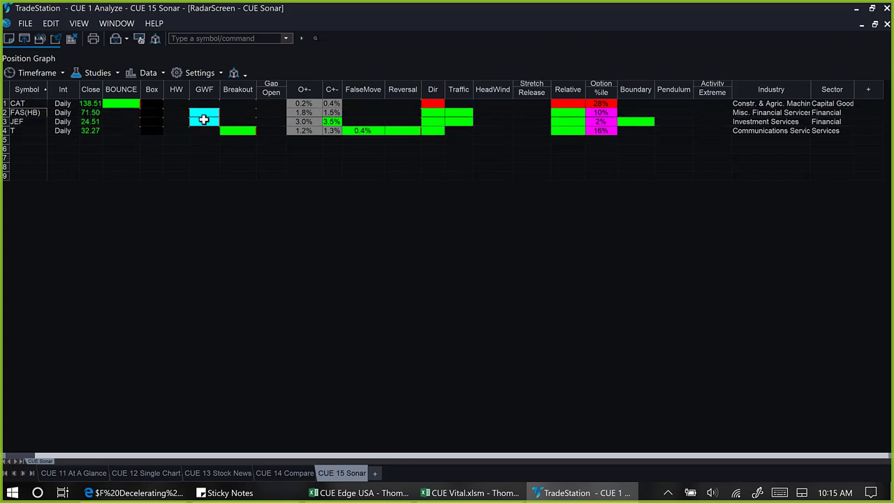
{"action": "left_click", "coordinate": [211, 113]}
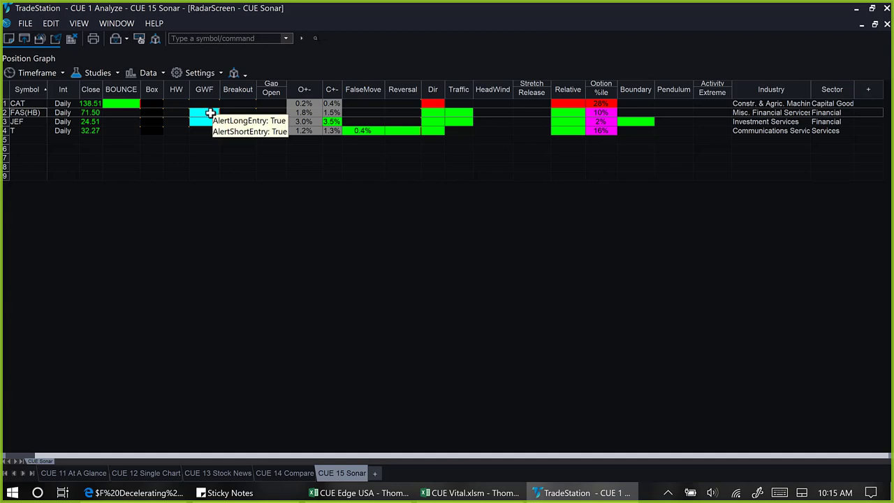
{"action": "left_click", "coordinate": [210, 103]}
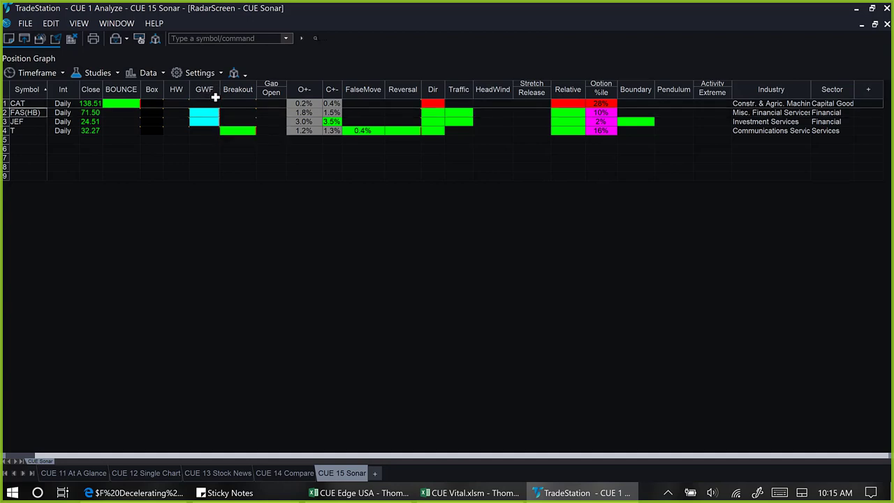
{"action": "left_click", "coordinate": [214, 113]}
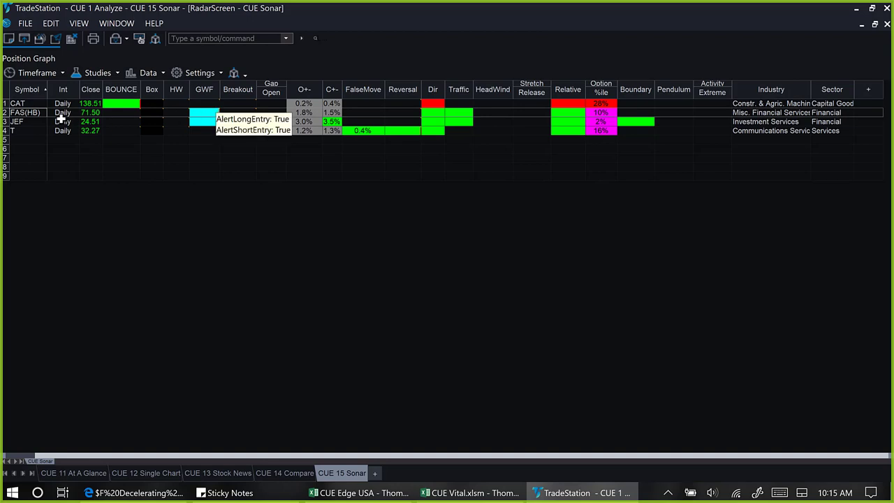
{"action": "left_click", "coordinate": [36, 122]}
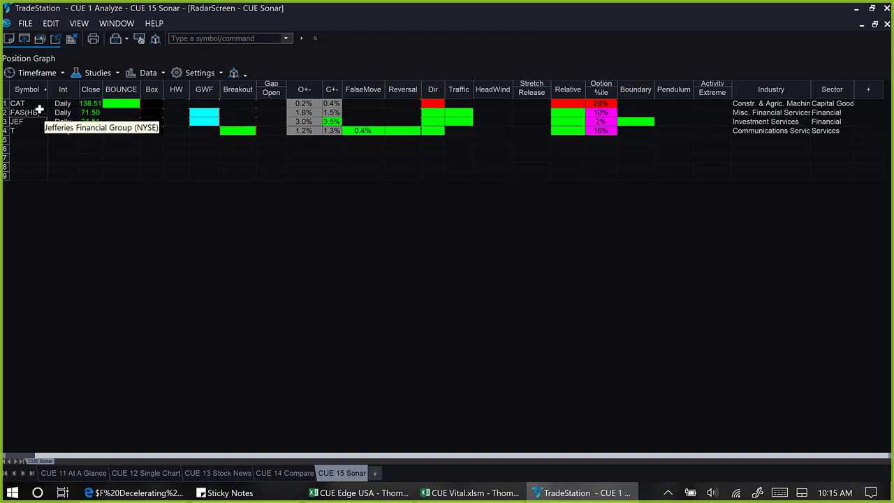
{"action": "left_click", "coordinate": [40, 110]}
{"action": "left_click", "coordinate": [39, 121]}
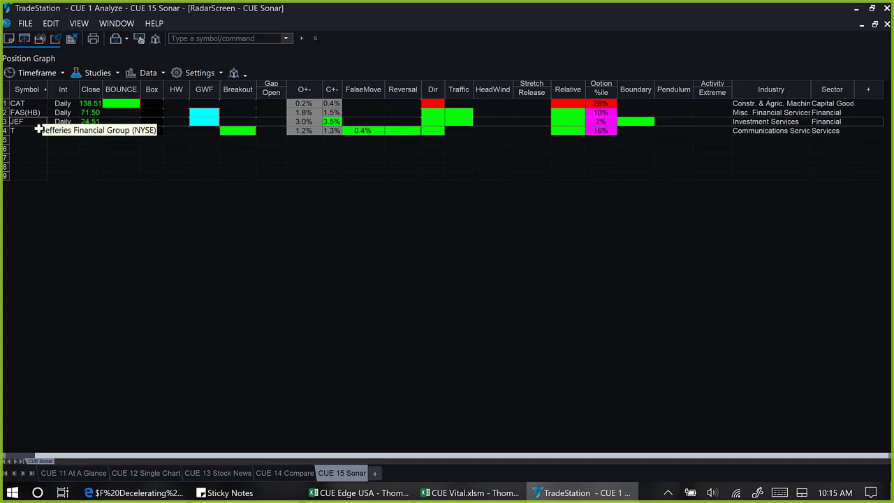
{"action": "left_click", "coordinate": [35, 131]}
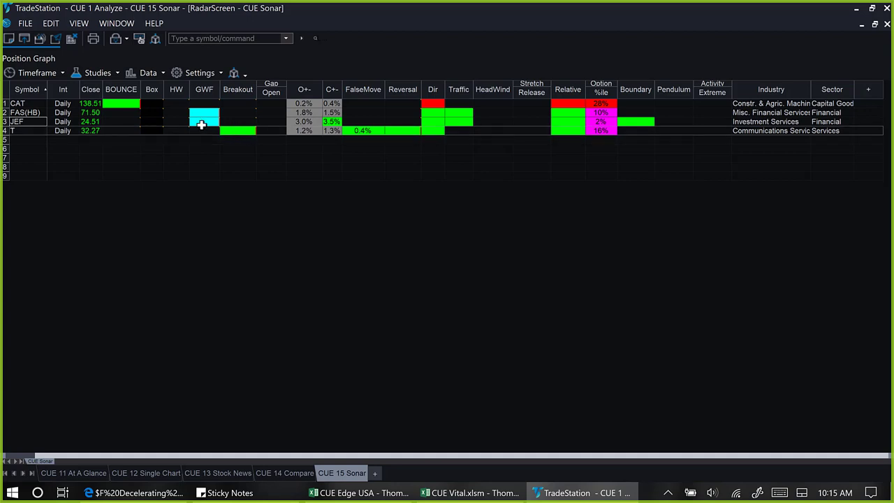
{"action": "left_click", "coordinate": [126, 123]}
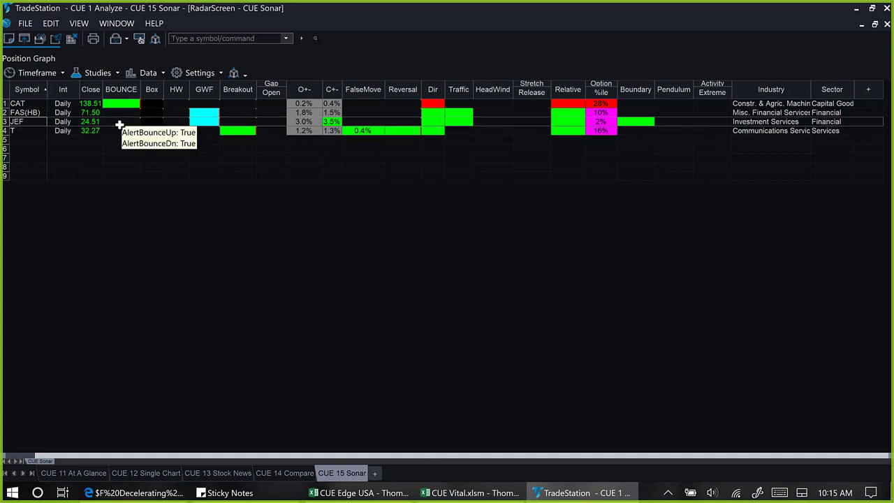
{"action": "left_click", "coordinate": [80, 132]}
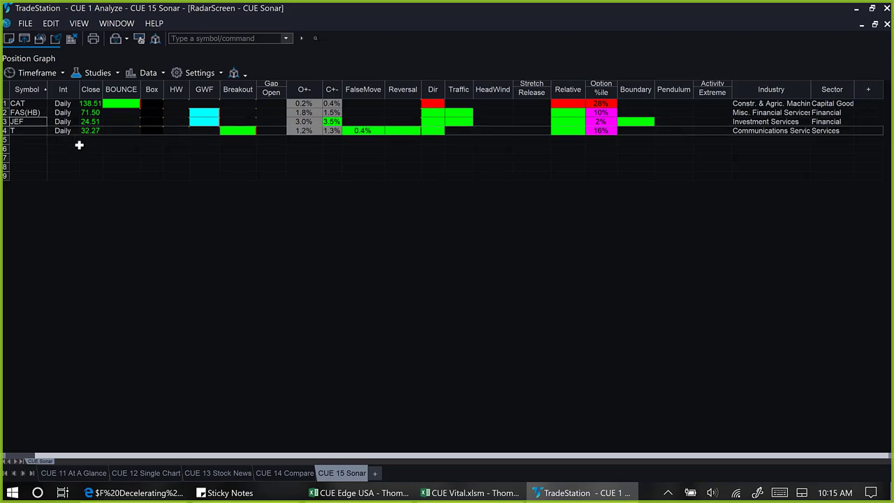
- Show CAT's weekly and daily charts and draw arrows along the latest weekly candle and the rising July lows on both charts
{"action": "left_click", "coordinate": [36, 103]}
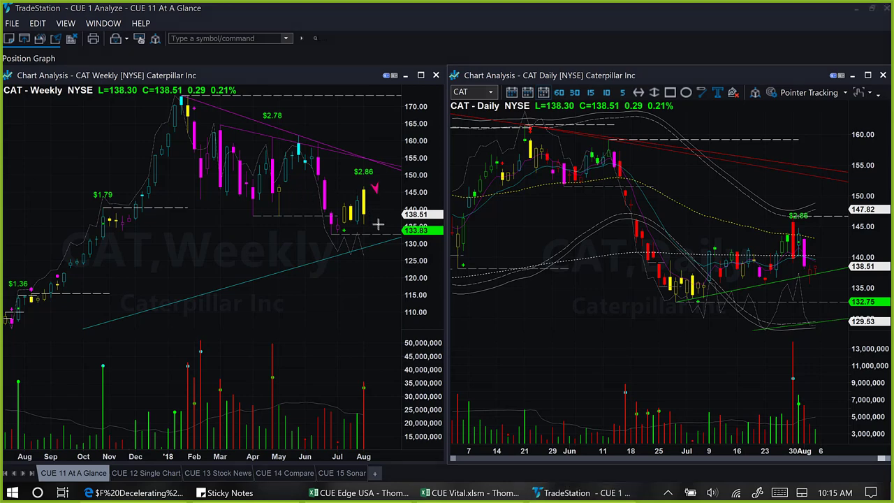
{"action": "left_click_drag", "start_coordinate": [377, 224], "coordinate": [375, 227]}
{"action": "left_click", "coordinate": [343, 232]}
{"action": "left_click_drag", "start_coordinate": [374, 221], "coordinate": [374, 222]}
{"action": "mouse_move", "coordinate": [808, 282]}
{"action": "left_mouse_down"}
{"action": "mouse_move", "coordinate": [827, 286]}
{"action": "mouse_move", "coordinate": [797, 286]}
{"action": "left_mouse_up"}
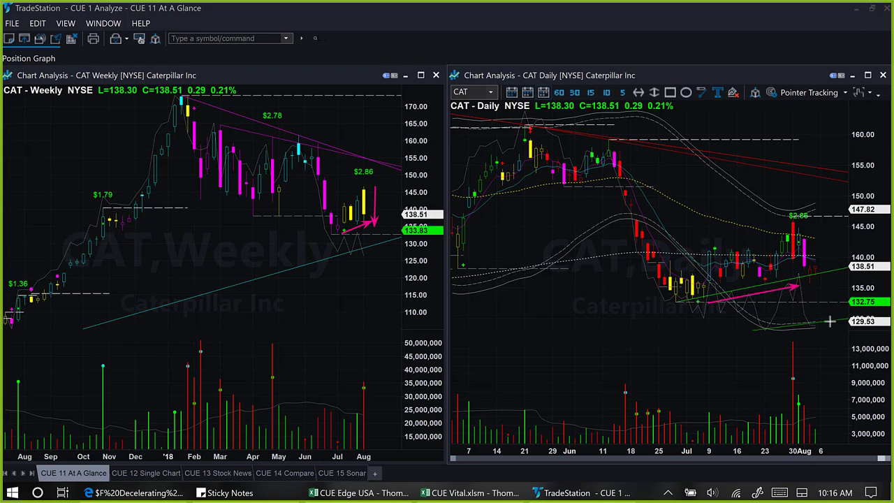
- Mark CAT's latest daily candle with arrows from below and above, plus a horizontal arrow running to the price axis
{"action": "left_click_drag", "start_coordinate": [829, 321], "coordinate": [816, 293]}
{"action": "left_click_drag", "start_coordinate": [810, 277], "coordinate": [870, 275]}
{"action": "left_click_drag", "start_coordinate": [850, 245], "coordinate": [829, 257]}
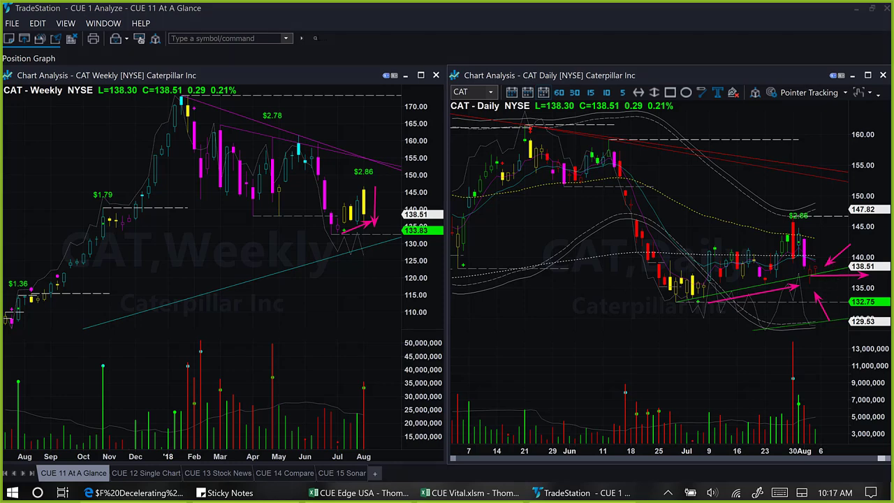
- Clear the arrows from the CAT charts and step through the symbols FAS(HB) and T on the weekly and daily charts
{"action": "key", "text": "Escape"}
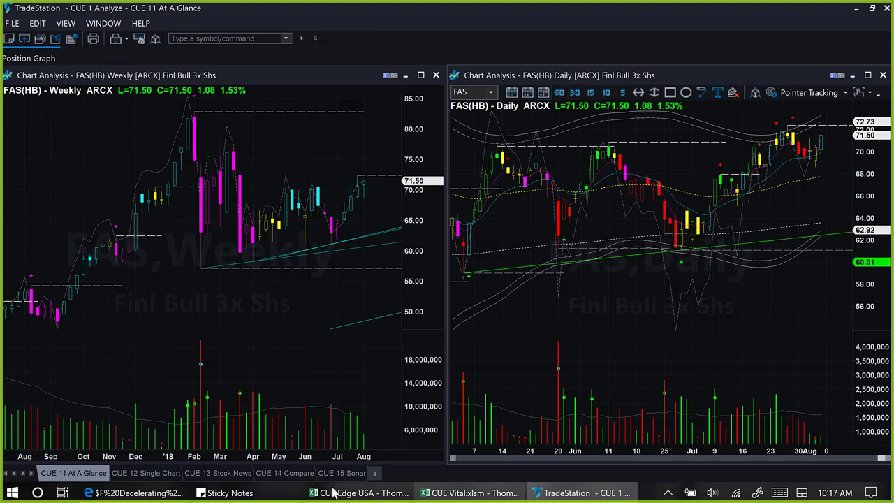
{"action": "key", "text": "Down"}
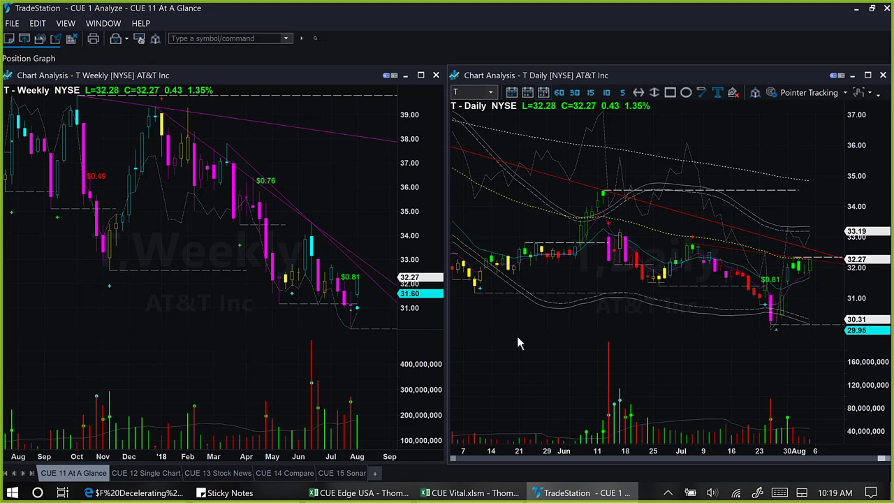
- Switch to CUE Vital, replace the manual list with T, JEF and CAT, and load their data into the Stock sheet
{"action": "left_click", "coordinate": [464, 493]}
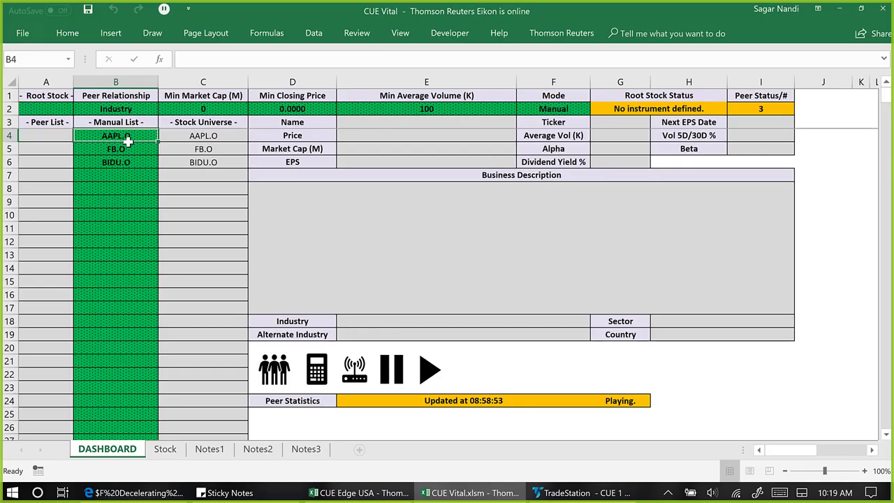
{"action": "type", "text": "T"}
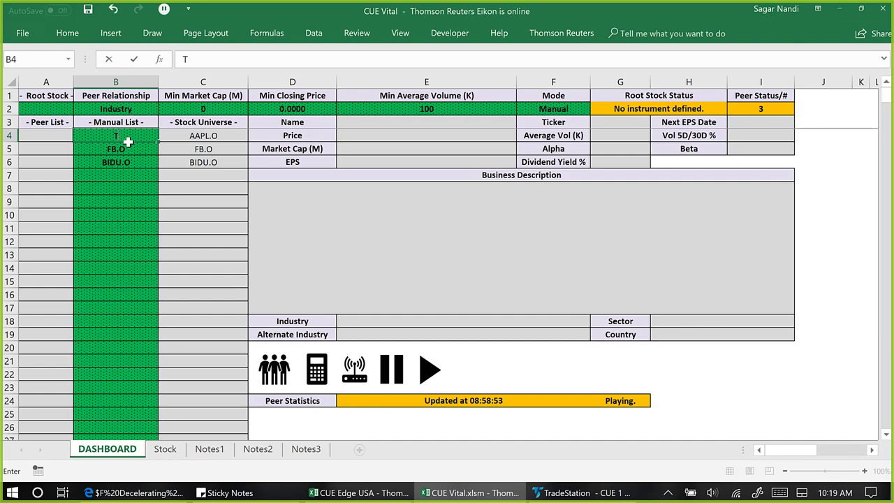
{"action": "key", "text": "Return"}
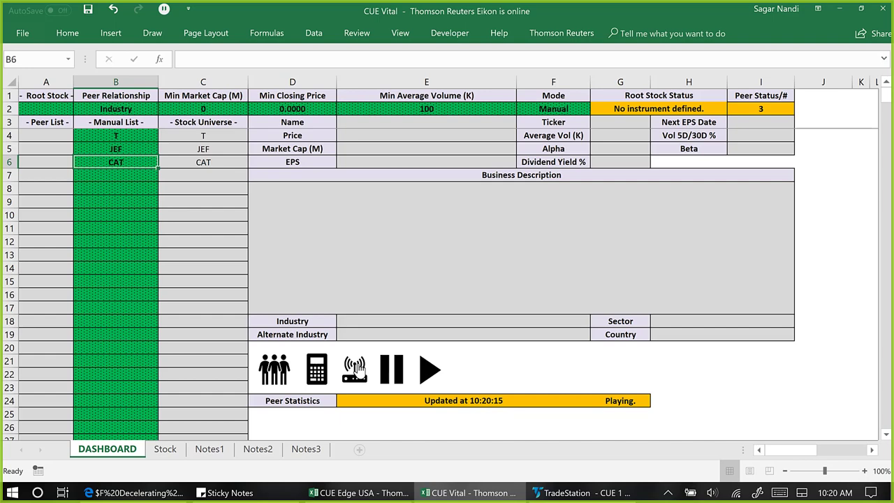
{"action": "left_click", "coordinate": [355, 367]}
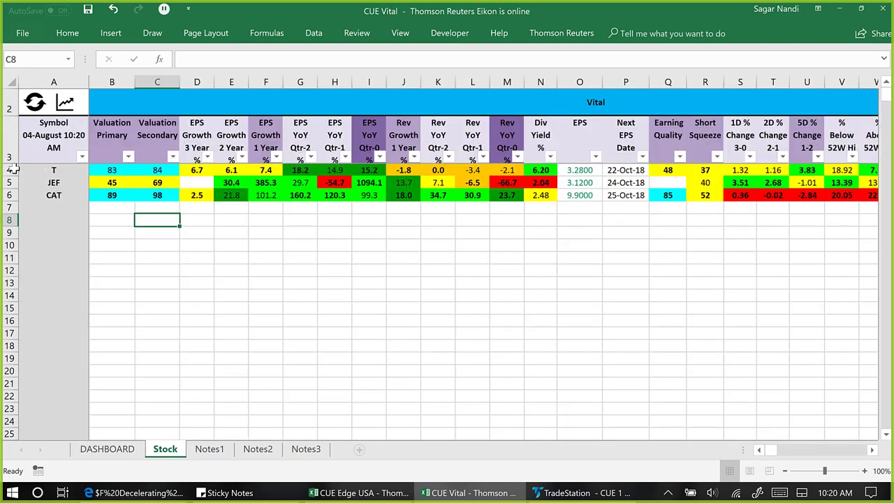
- Highlight the T and CAT rows together, followed by the JEF row, to compare their valuation and growth figures
{"action": "left_click", "coordinate": [9, 170]}
{"action": "left_click", "coordinate": [9, 194], "text": "ctrl"}
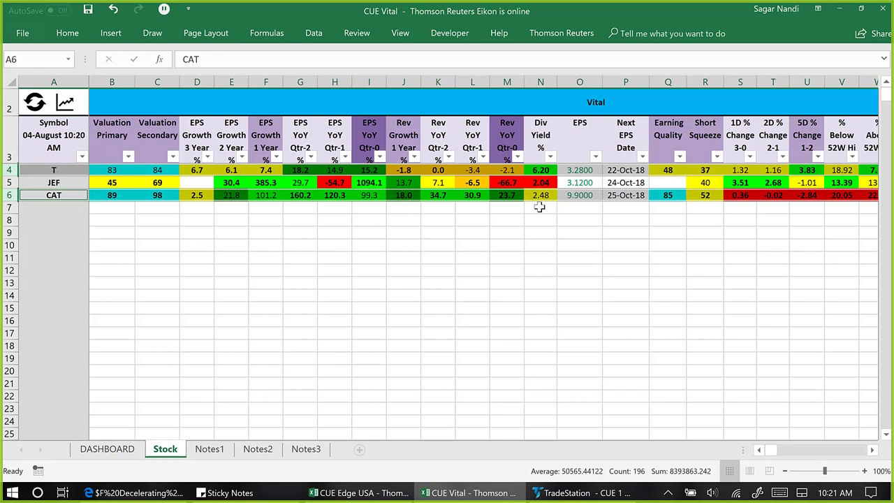
{"action": "left_click", "coordinate": [43, 184]}
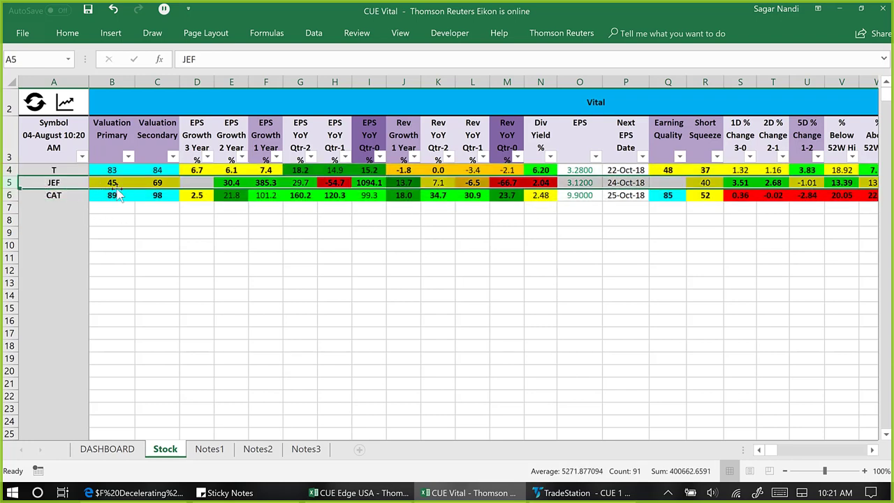